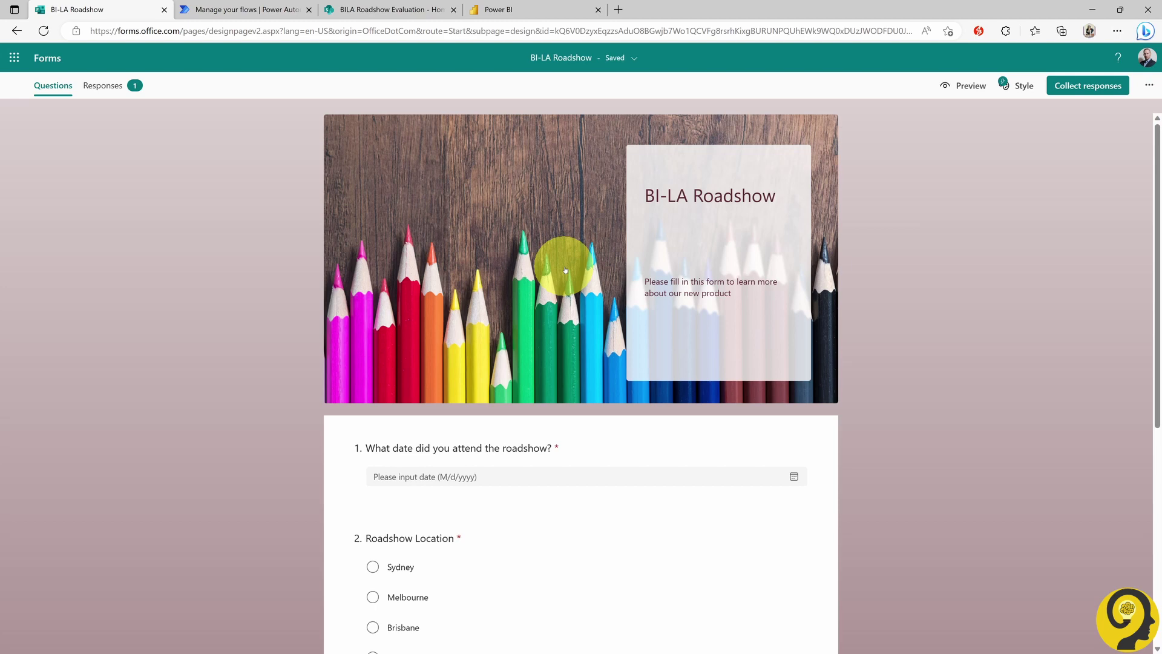
pyautogui.scroll(-4, 565, 270)
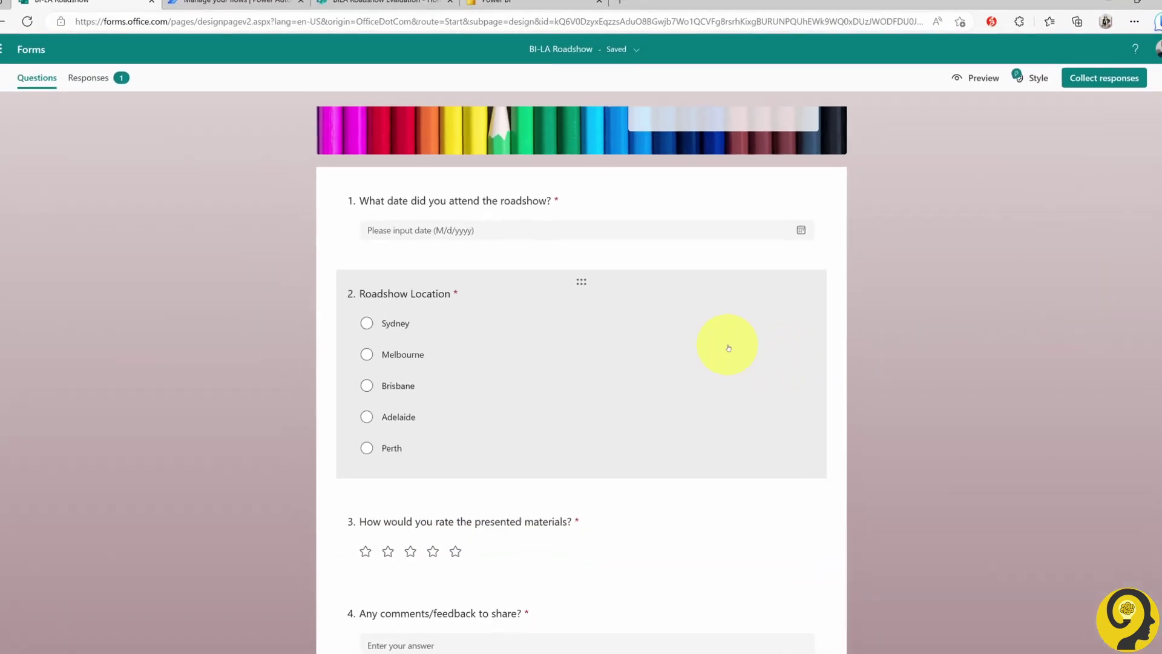
pyautogui.scroll(-2, 723, 347)
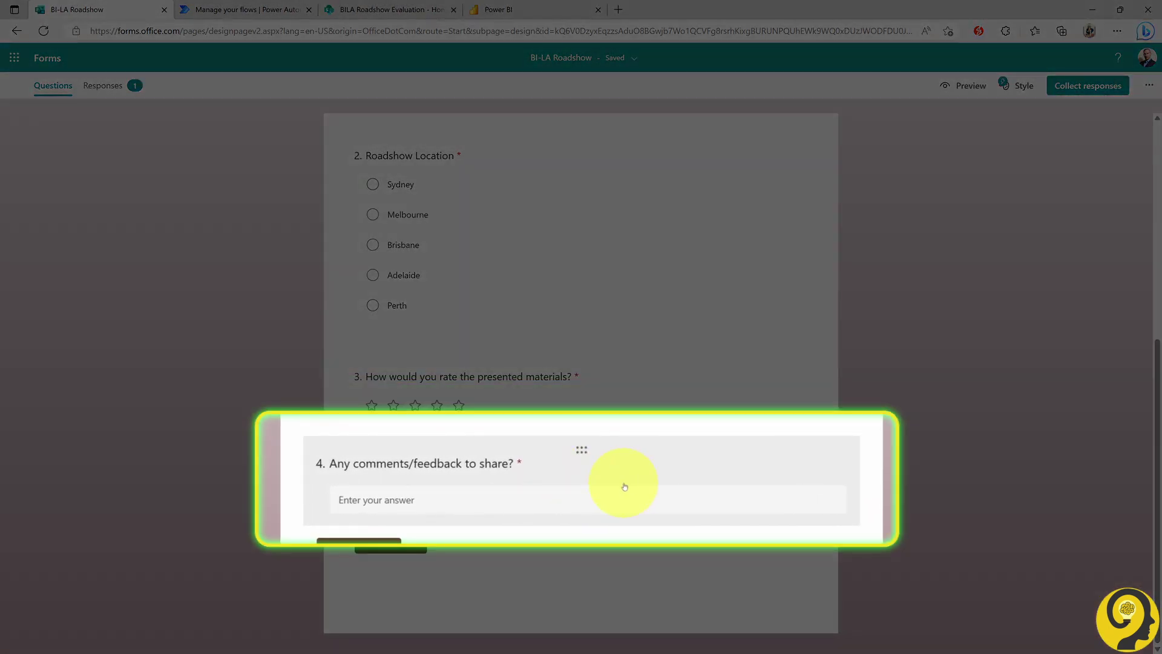
pyautogui.scroll(5, 869, 394)
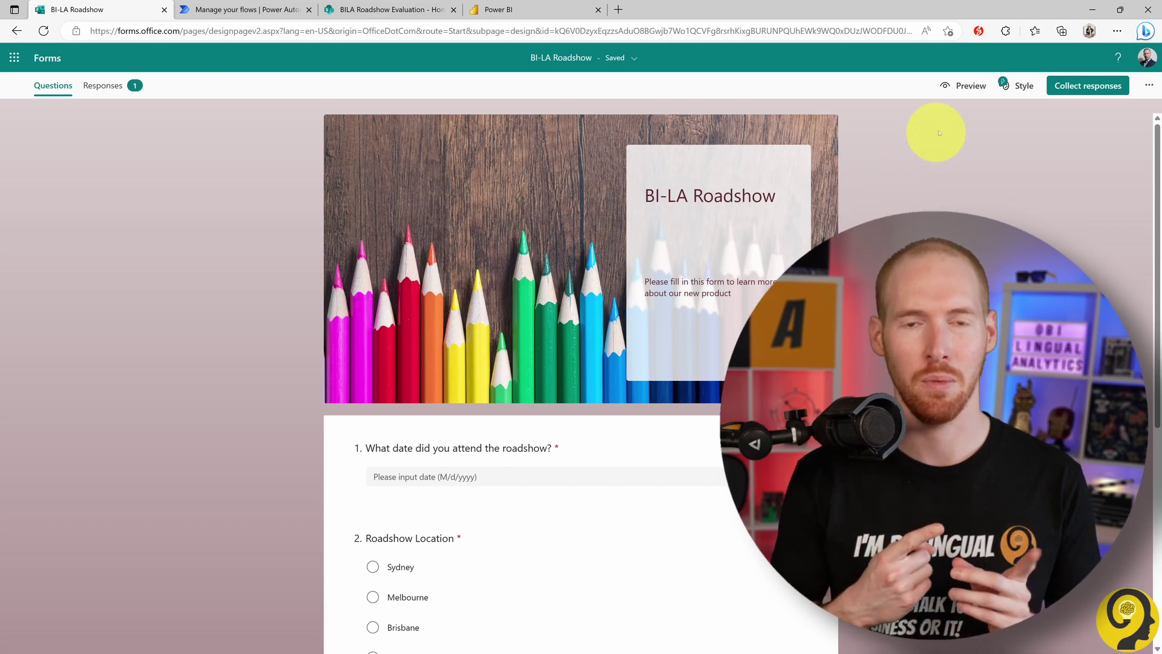
pyautogui.click(963, 85)
# - Submit a previewed test response: 24 May 2023, Sydney, five stars, comment 'Test'
pyautogui.click(672, 407)
pyautogui.click(636, 212)
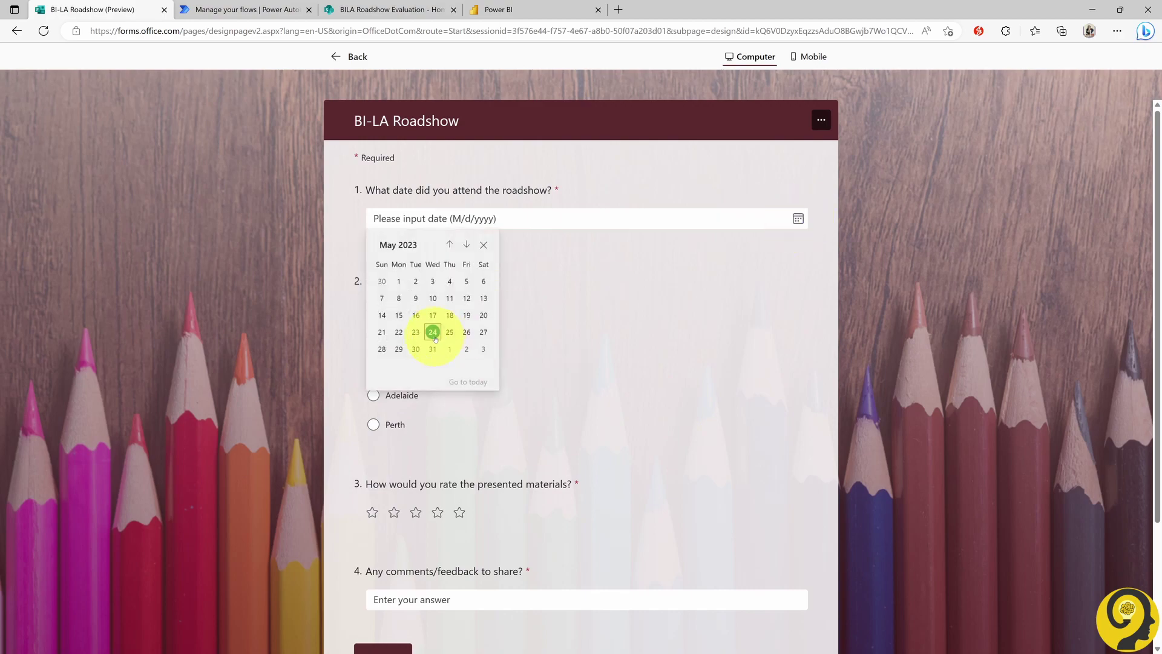
pyautogui.click(434, 332)
pyautogui.click(373, 306)
pyautogui.scroll(-3, 446, 363)
pyautogui.click(459, 350)
pyautogui.click(467, 437)
pyautogui.write('Test')
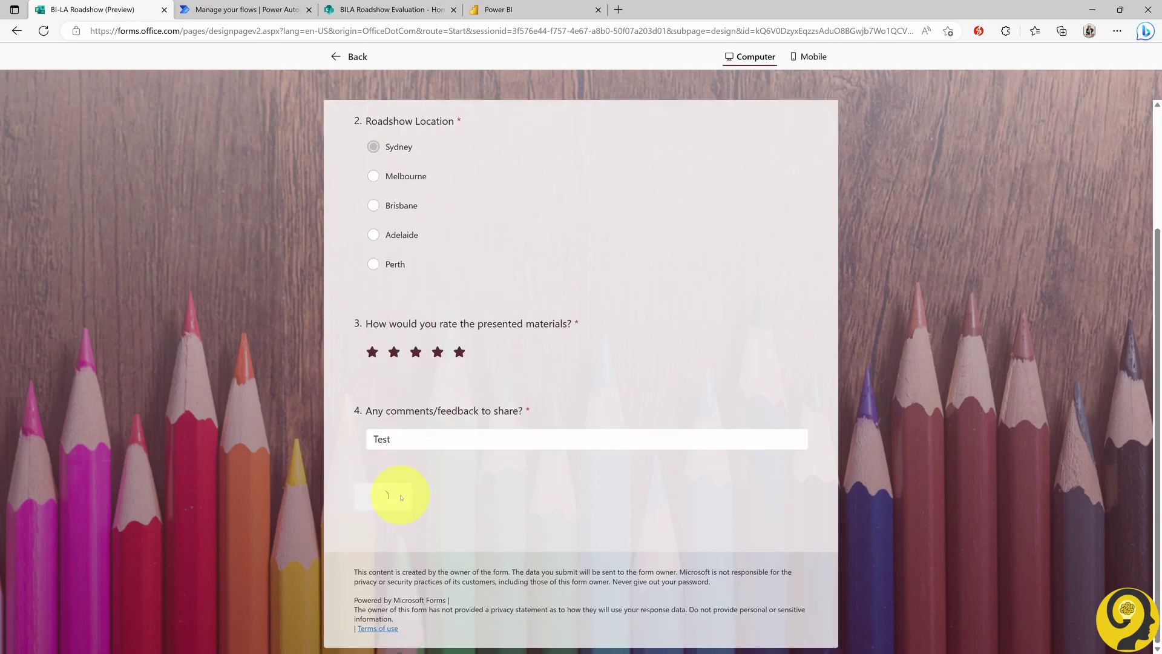
pyautogui.click(383, 495)
# - Export the 2 collected responses and open the BI-LA Roadshow(1-2).xlsx workbook
pyautogui.click(354, 56)
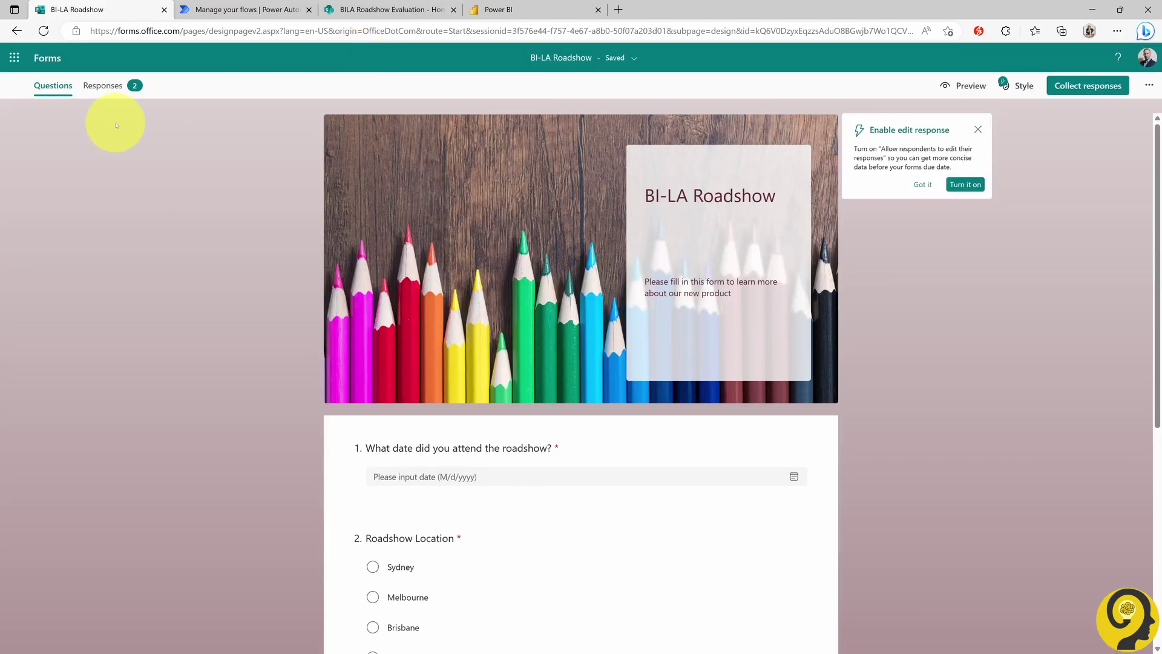
pyautogui.click(109, 86)
pyautogui.click(773, 291)
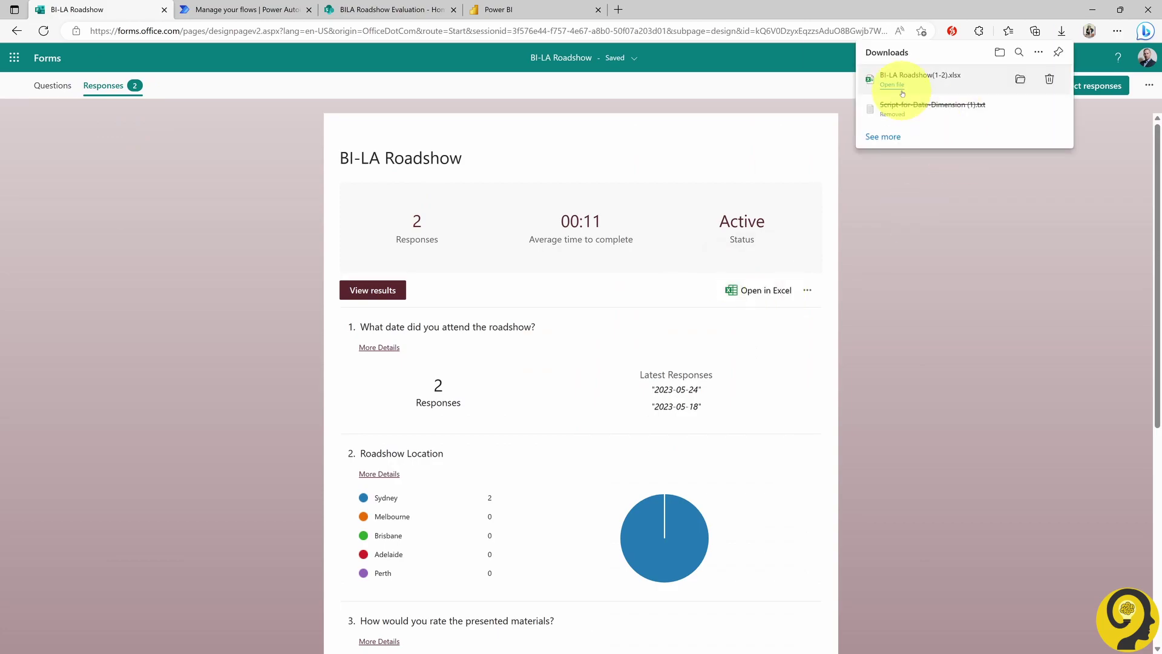
pyautogui.click(898, 90)
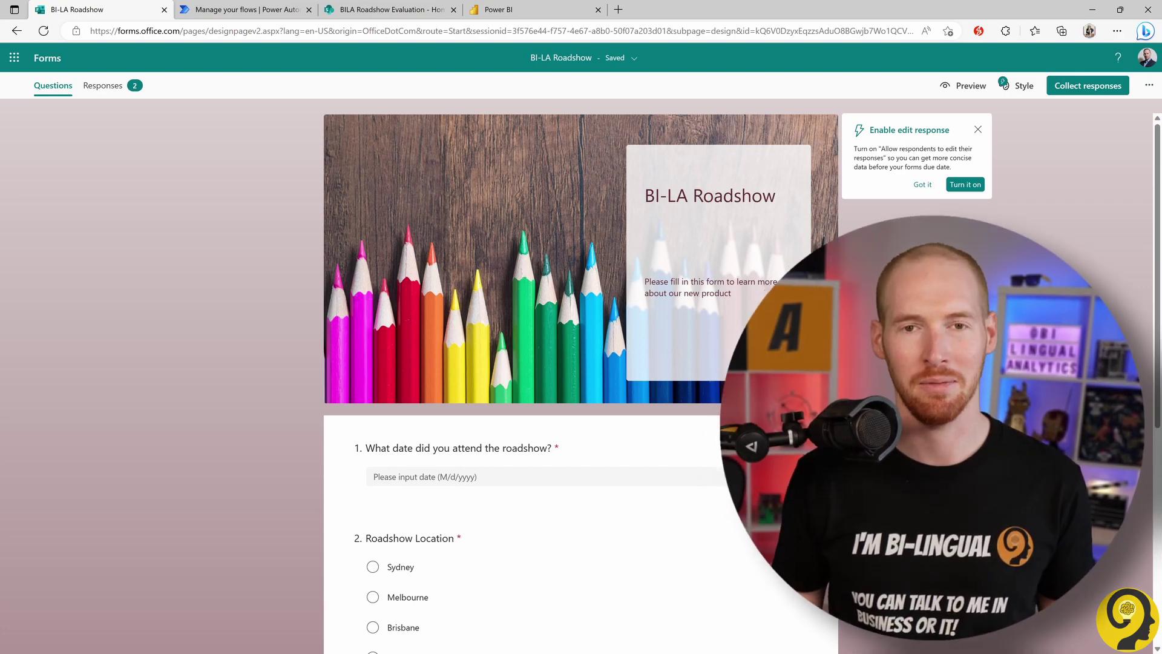
# - Switch to the 'Manage your flows | Power Automate' browser tab
pyautogui.click(260, 10)
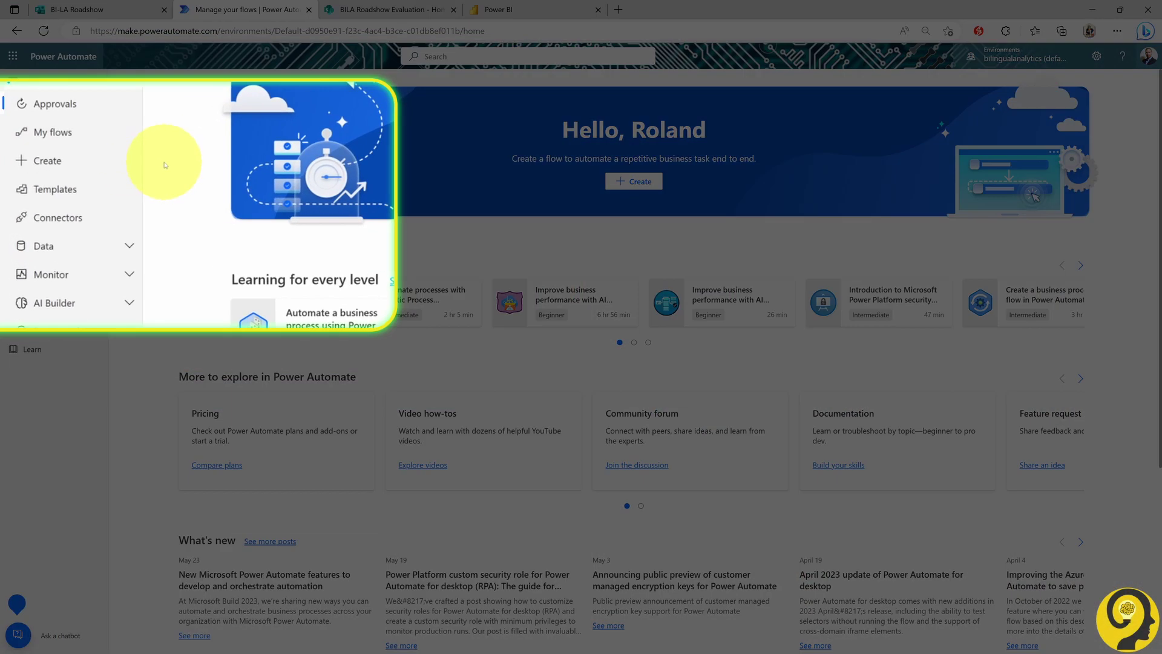
# - Create automated cloud flow 'Roadshow Response Flow' with the 'When a new response is submitted' Forms trigger
pyautogui.click(164, 165)
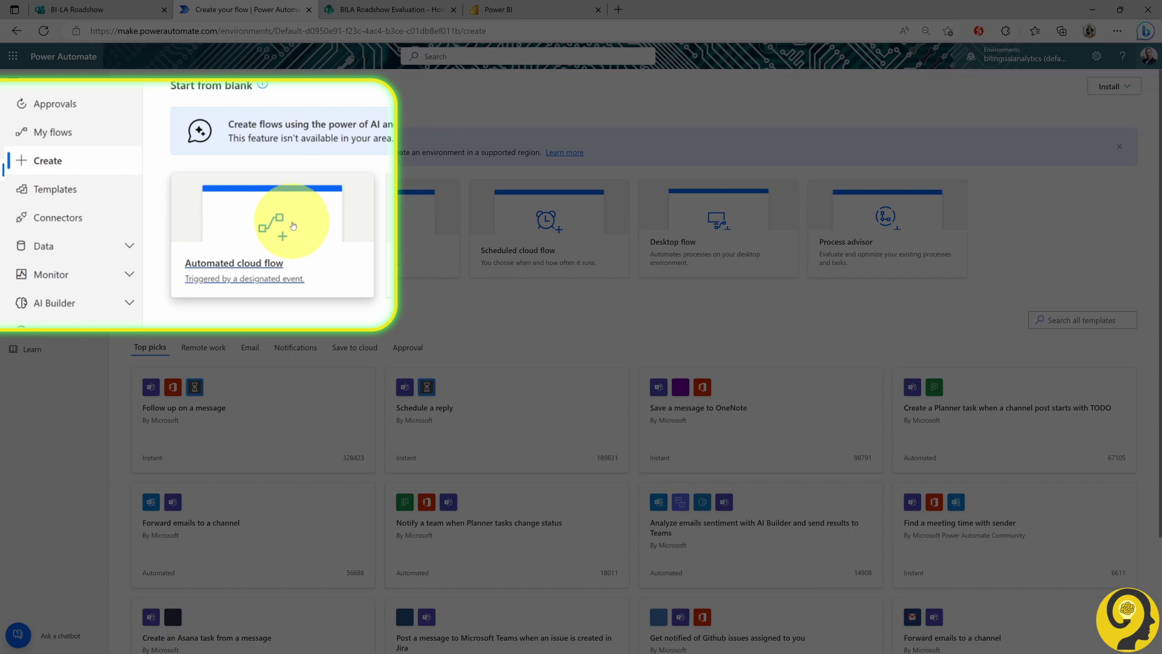
pyautogui.click(293, 225)
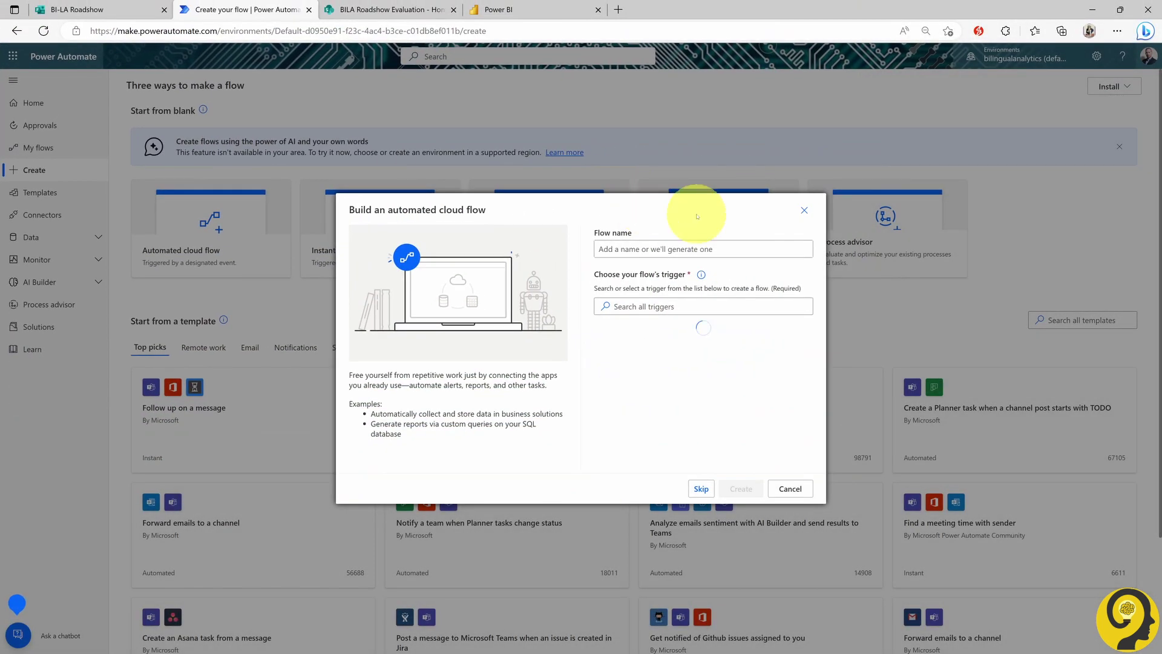
pyautogui.click(717, 248)
pyautogui.write('Ro')
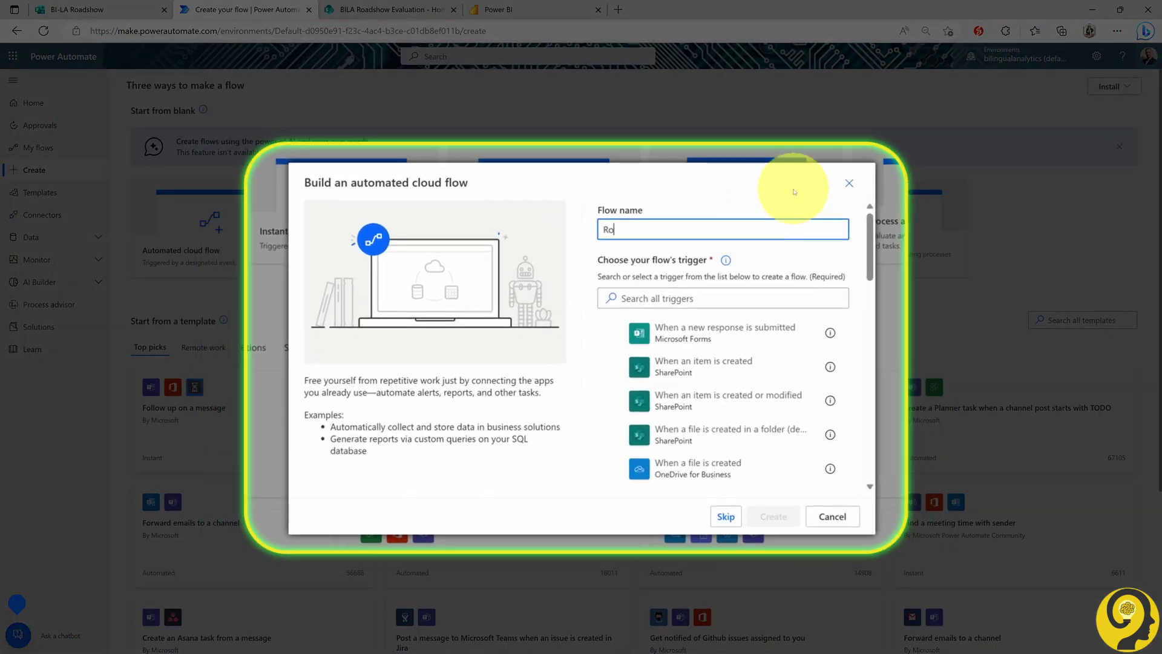
pyautogui.write('adshow Response Flow')
pyautogui.click(703, 296)
pyautogui.write('Form')
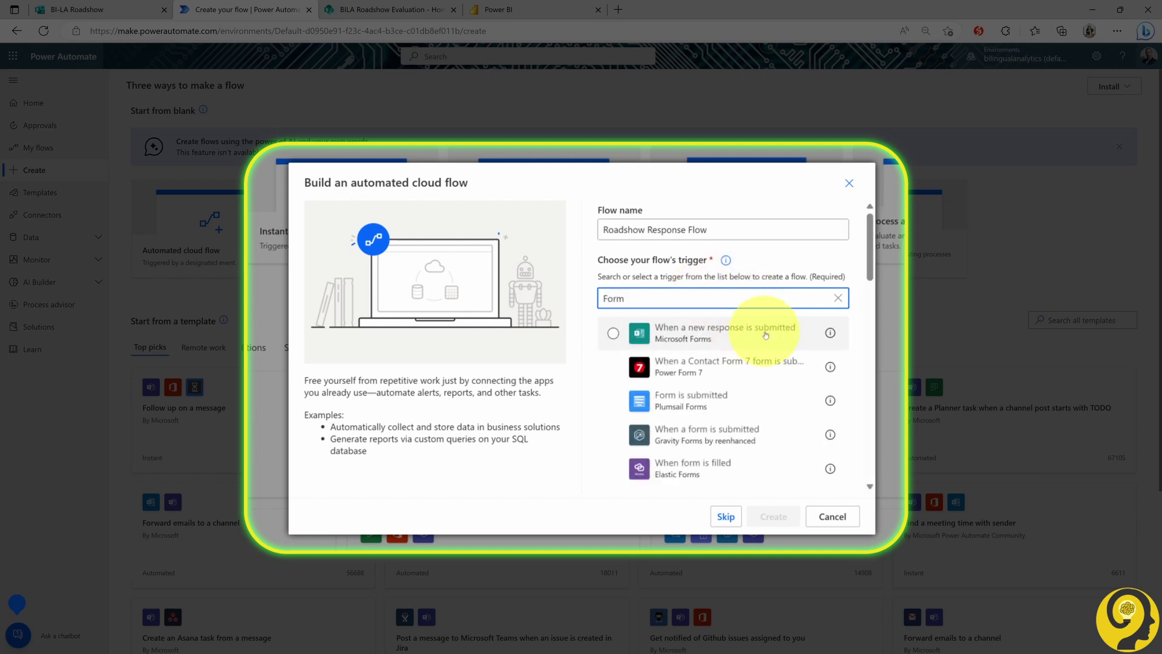
pyautogui.click(780, 333)
pyautogui.click(774, 516)
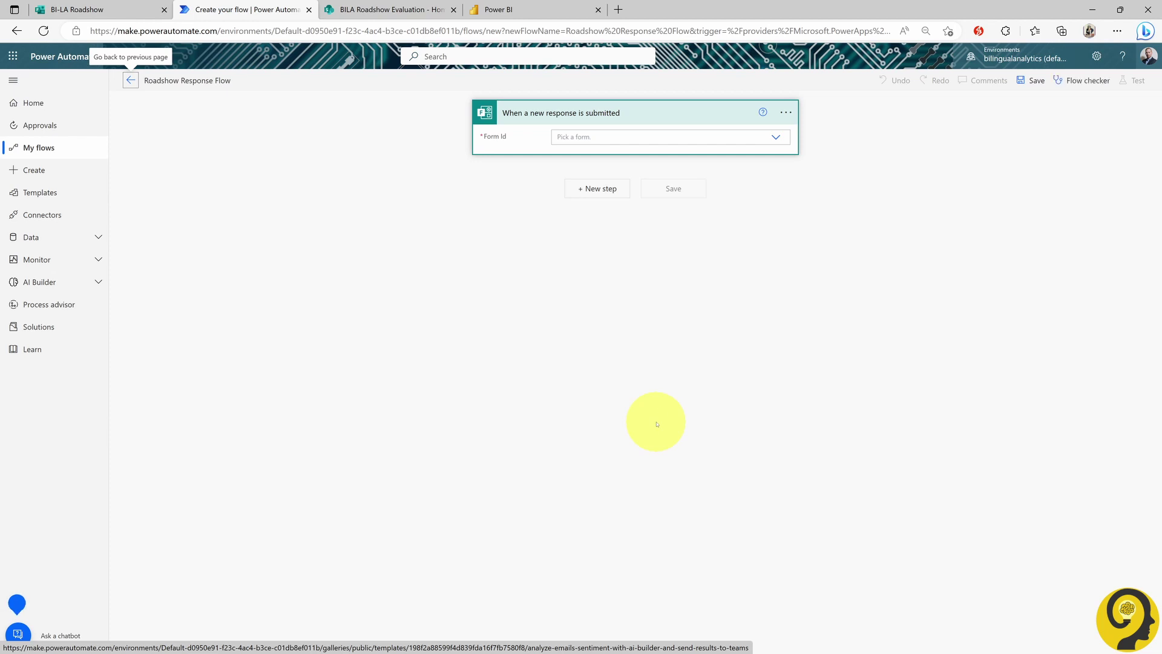
# - Point the trigger at BI-LA Roadshow and add Get response details using the trigger's Response Id
pyautogui.click(757, 143)
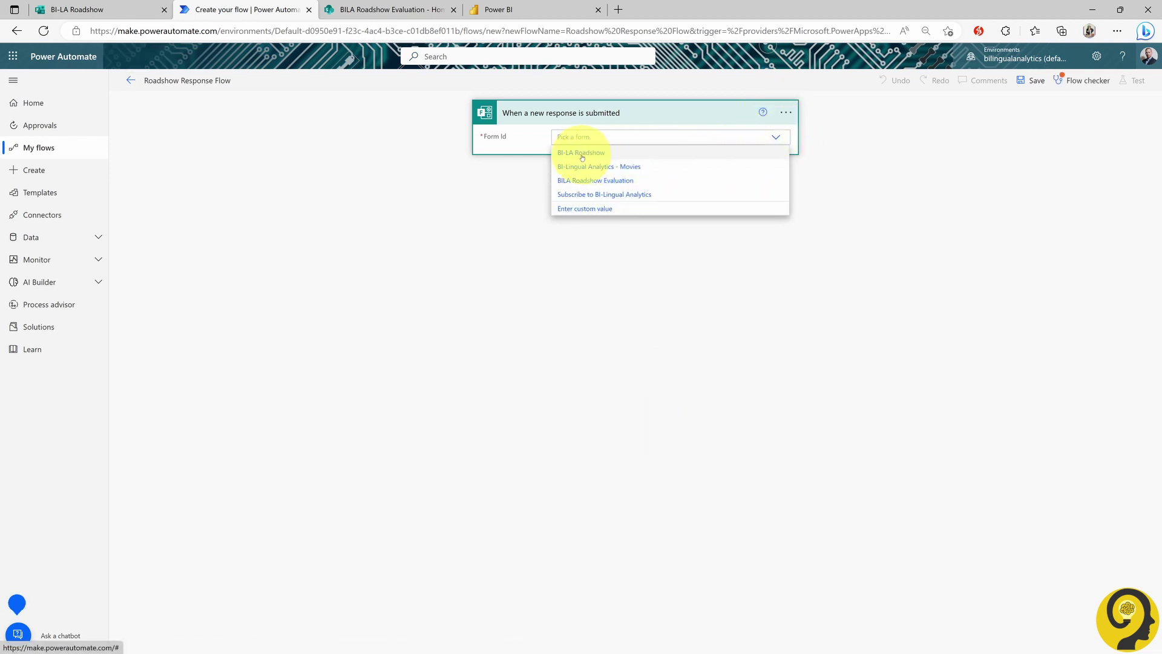
pyautogui.click(594, 153)
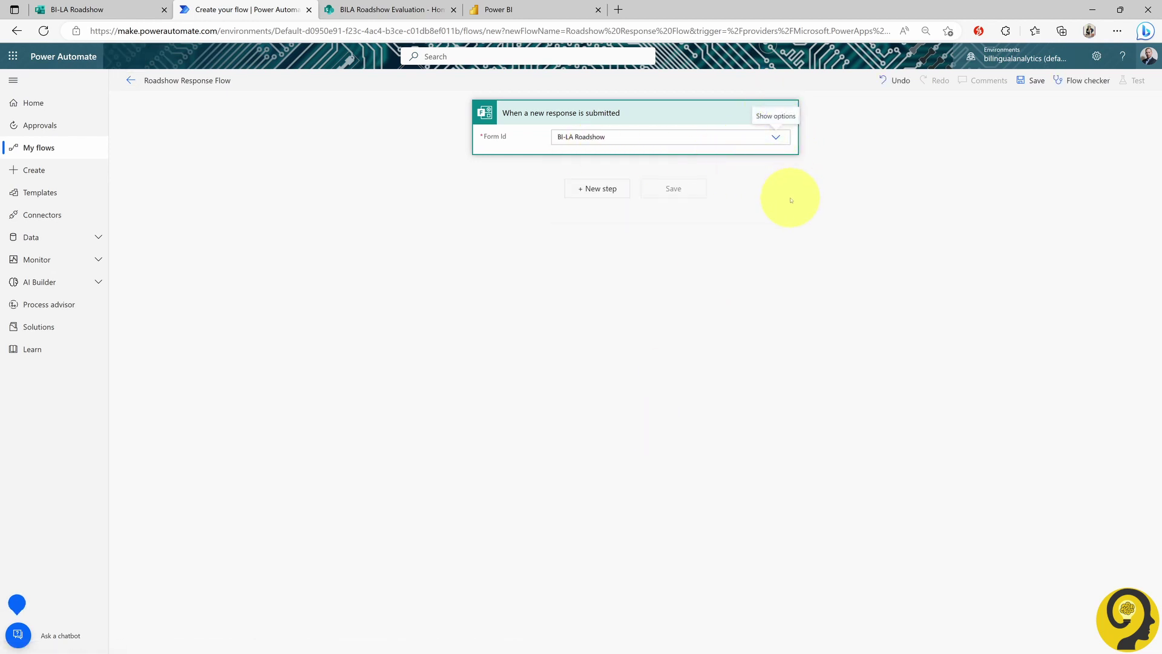
pyautogui.click(592, 190)
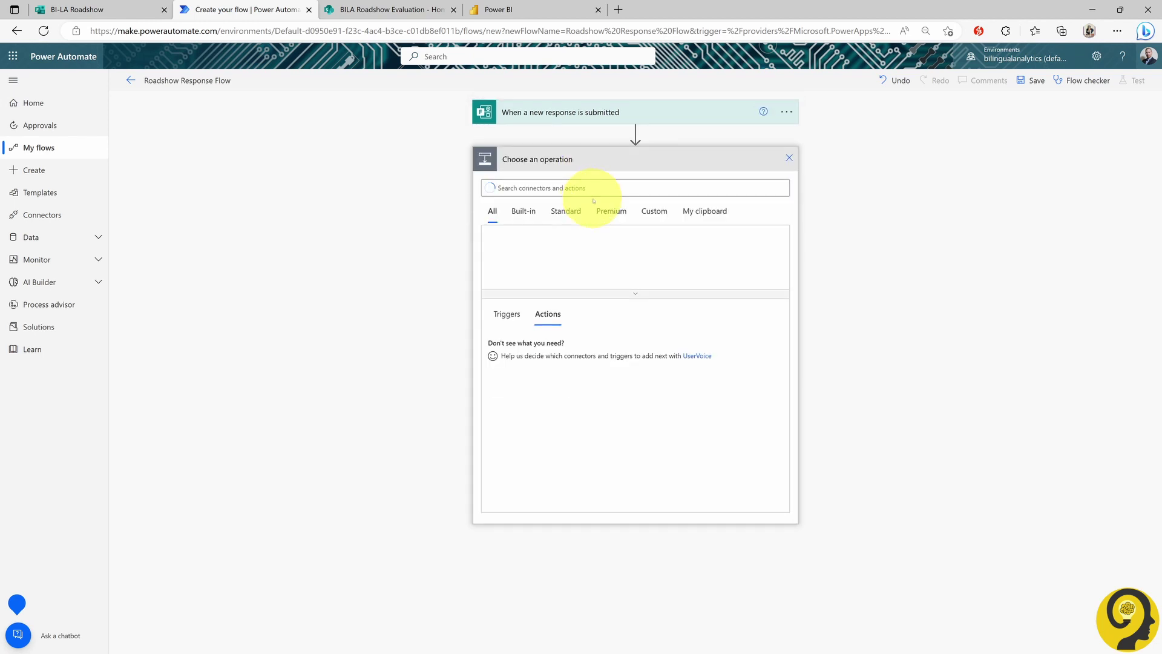
pyautogui.click(603, 191)
pyautogui.write('forms')
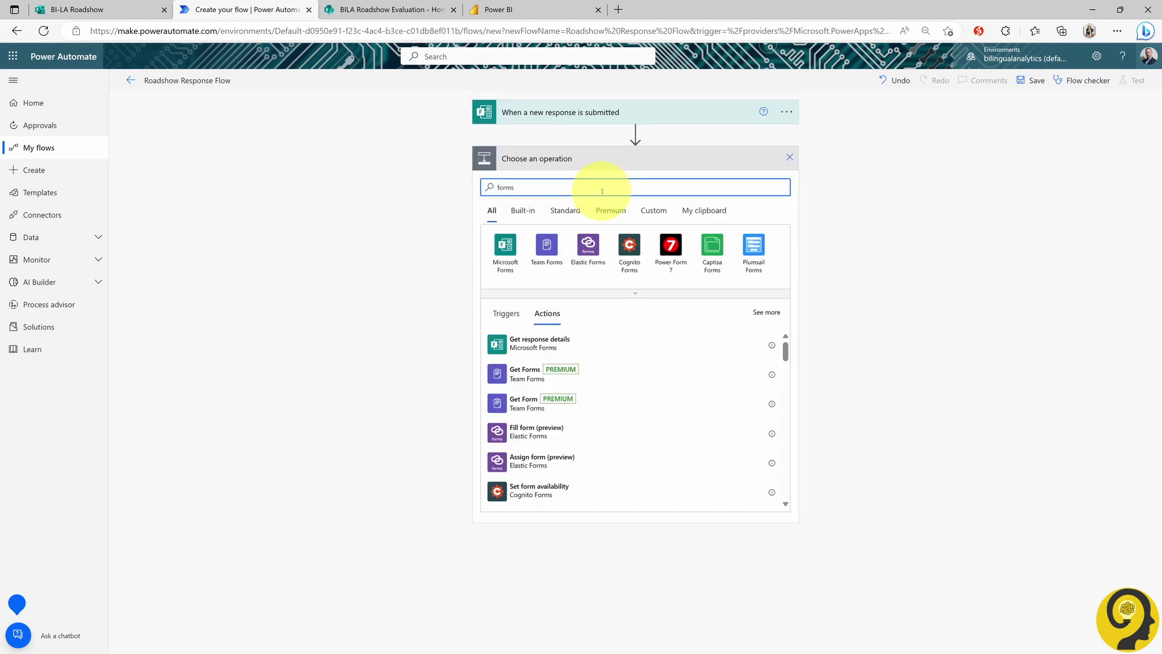
pyautogui.click(552, 340)
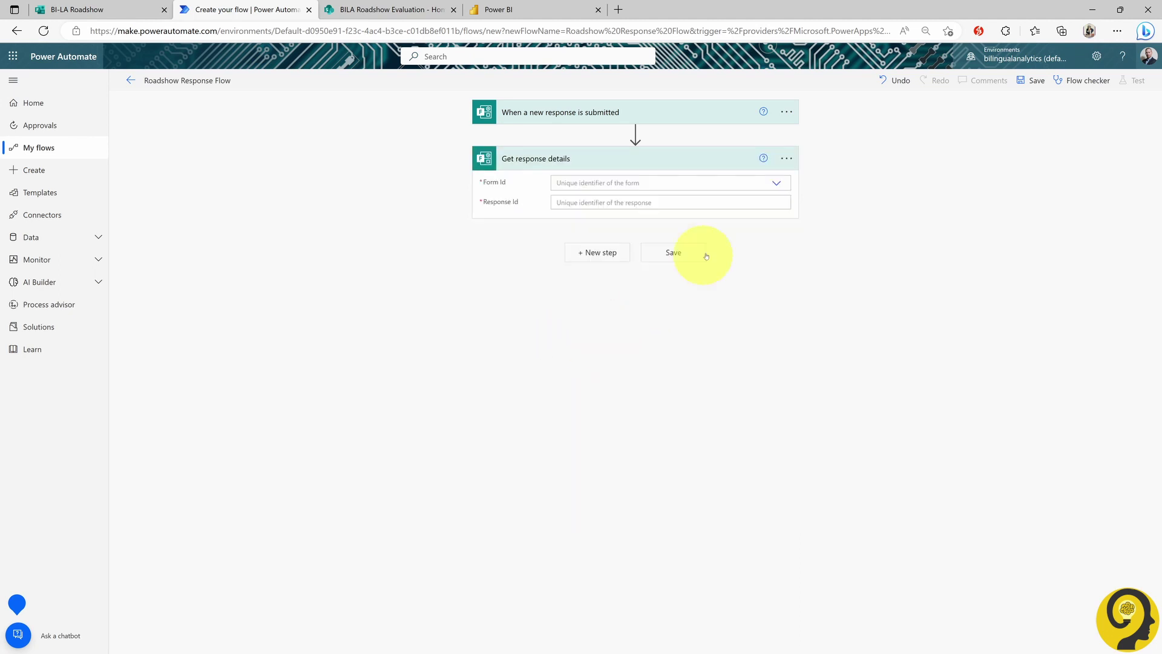
pyautogui.click(770, 184)
pyautogui.click(590, 198)
pyautogui.click(590, 202)
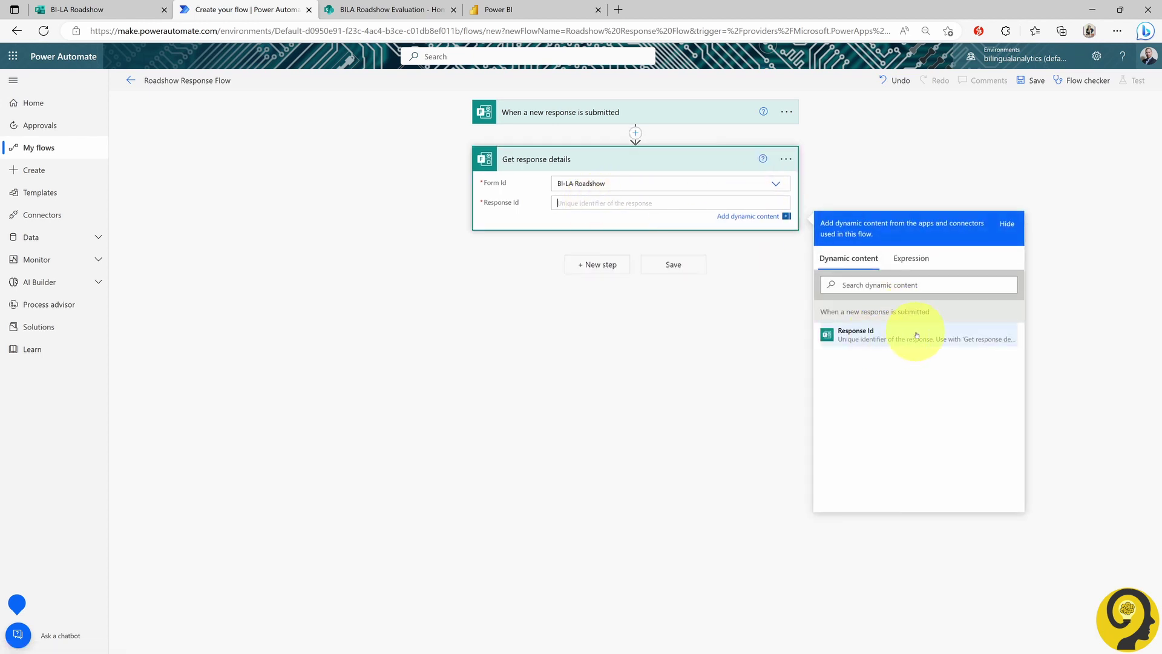
pyautogui.click(877, 336)
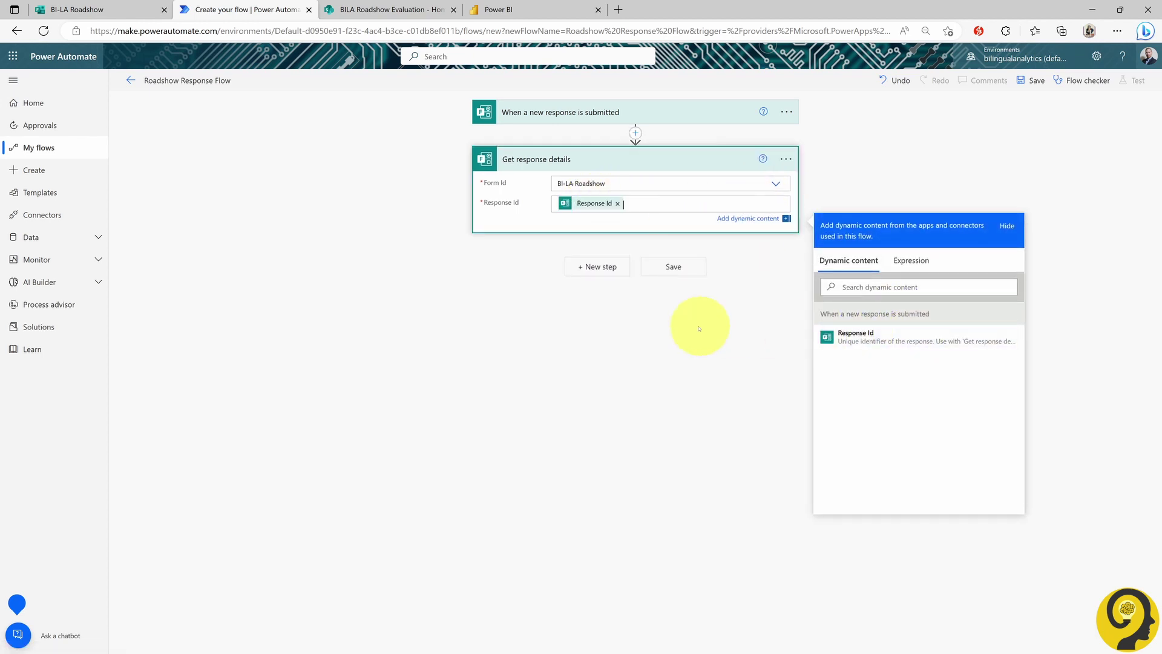
pyautogui.click(633, 328)
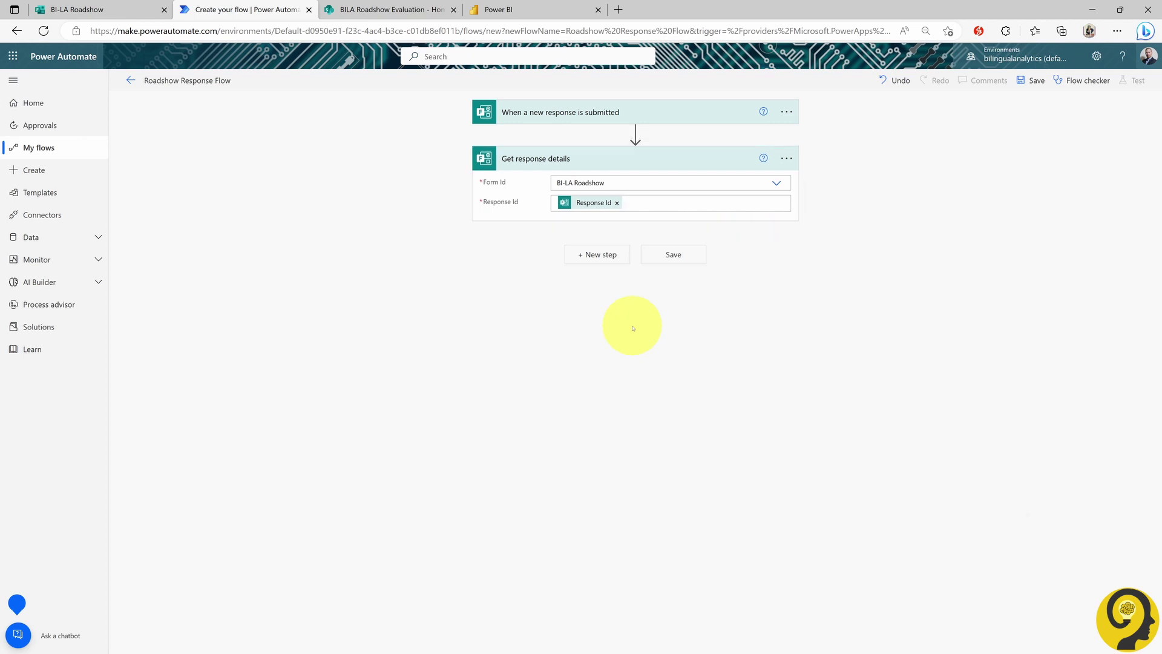
# - Add a Create CSV table step with the response body as its From input
pyautogui.click(605, 262)
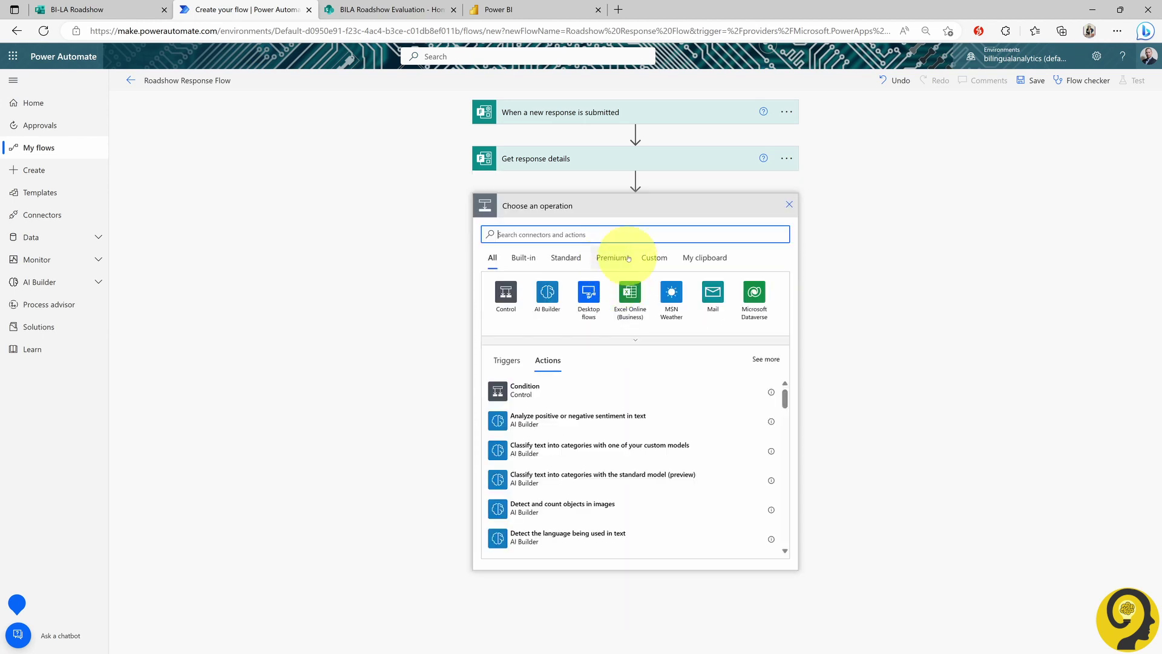
pyautogui.write('create csv')
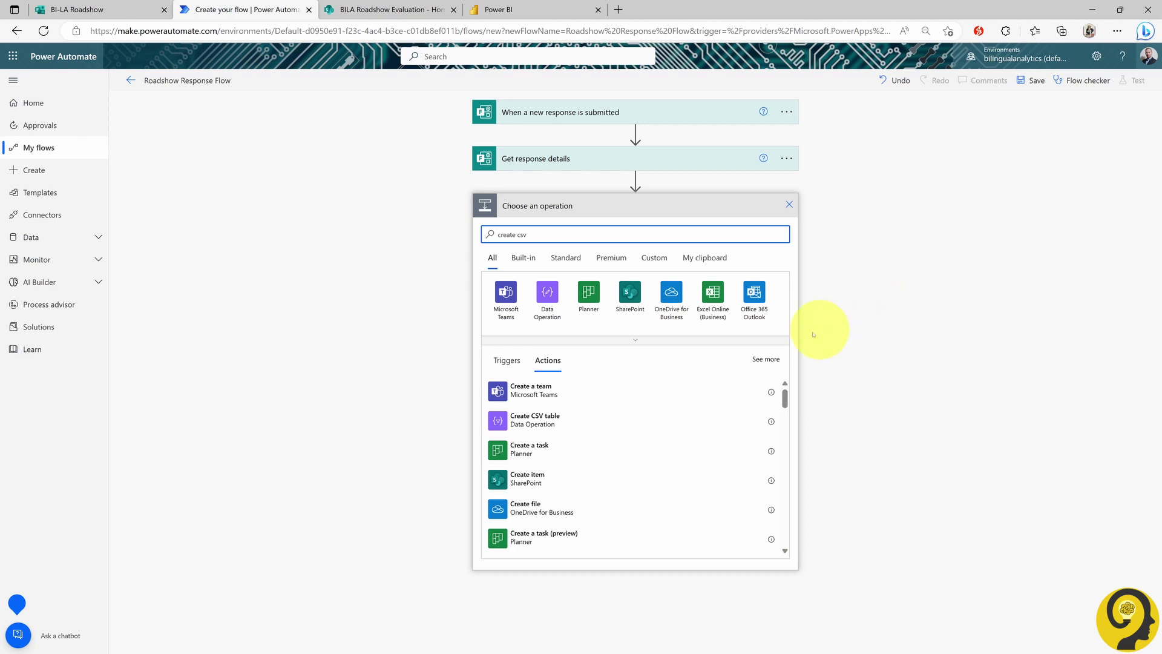
pyautogui.click(536, 418)
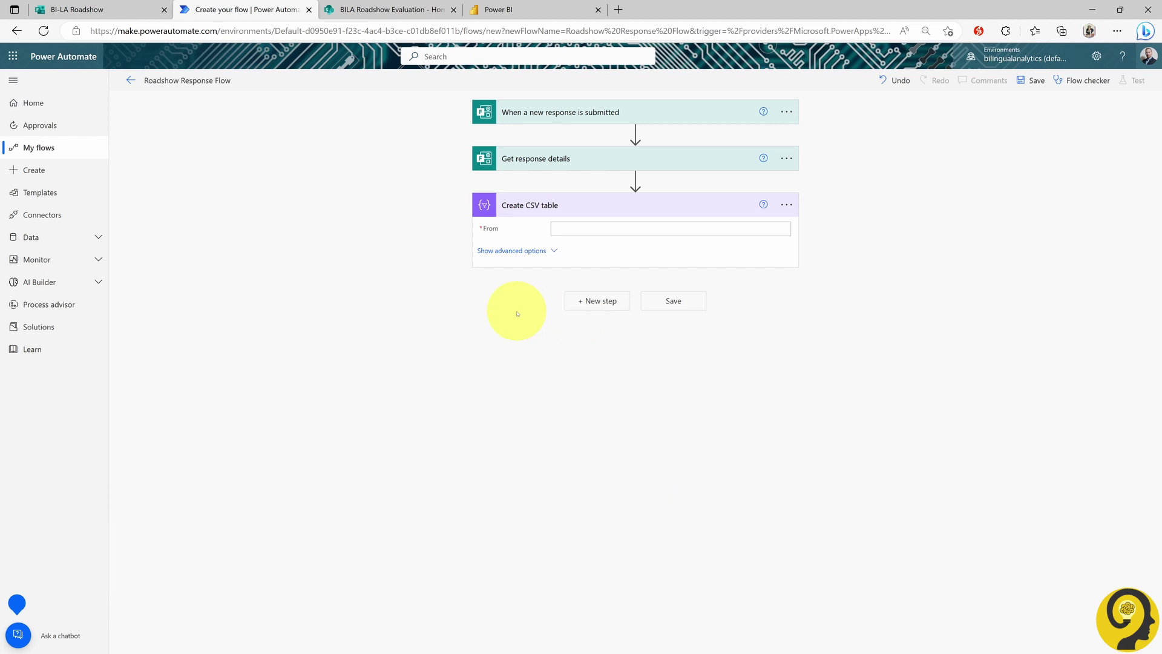
pyautogui.click(622, 228)
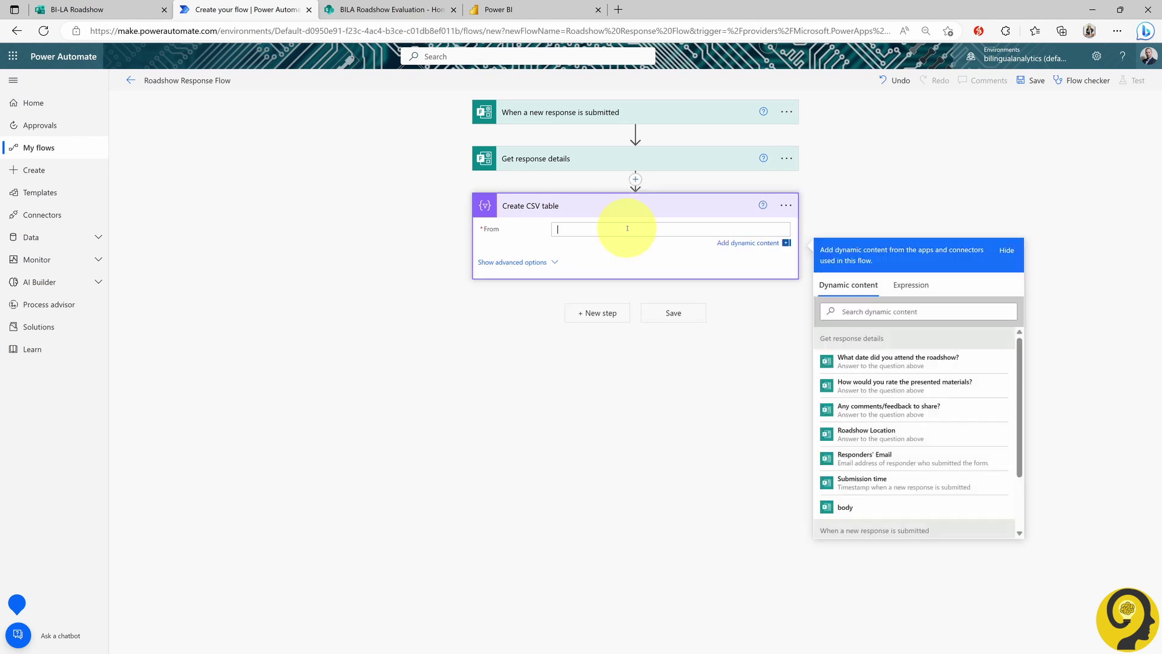
pyautogui.scroll(-2, 855, 441)
pyautogui.click(891, 444)
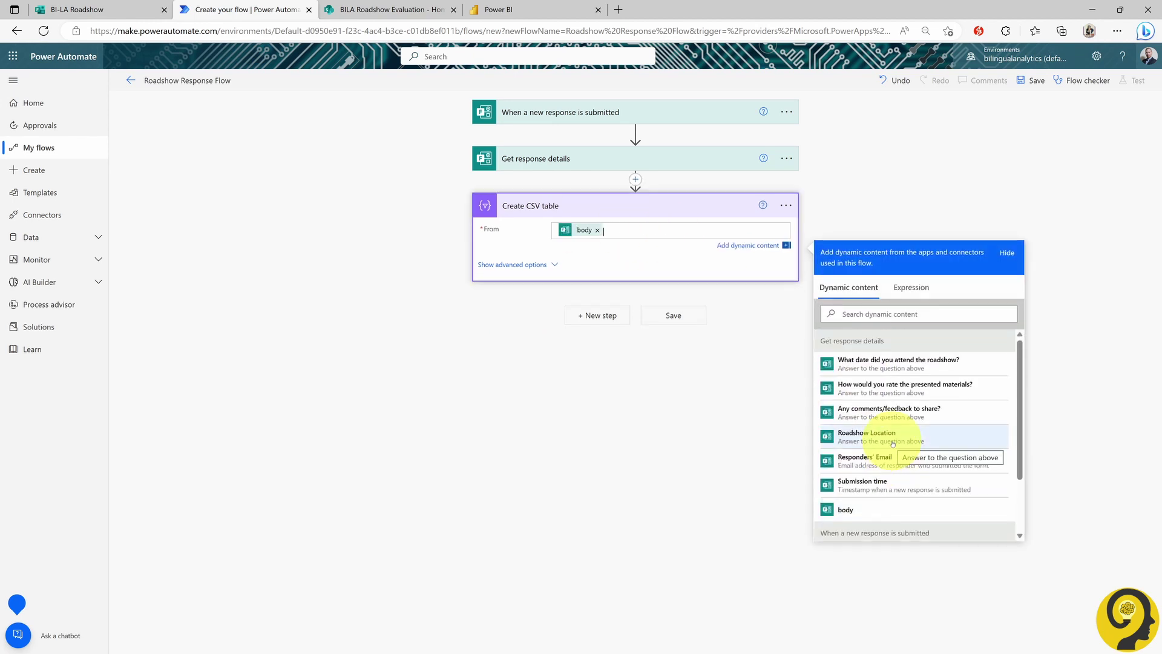
# - Switch to custom columns and map Date and Location to the date and location answers
pyautogui.click(519, 265)
pyautogui.click(666, 250)
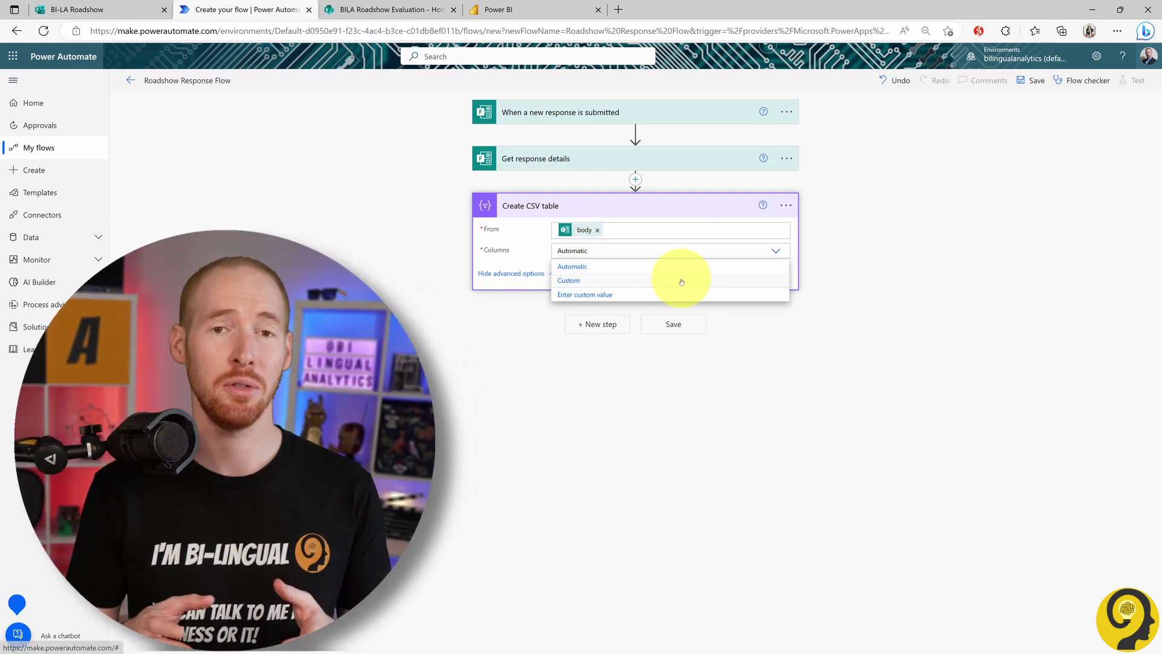
pyautogui.click(679, 278)
pyautogui.click(545, 277)
pyautogui.write('Date')
pyautogui.click(669, 278)
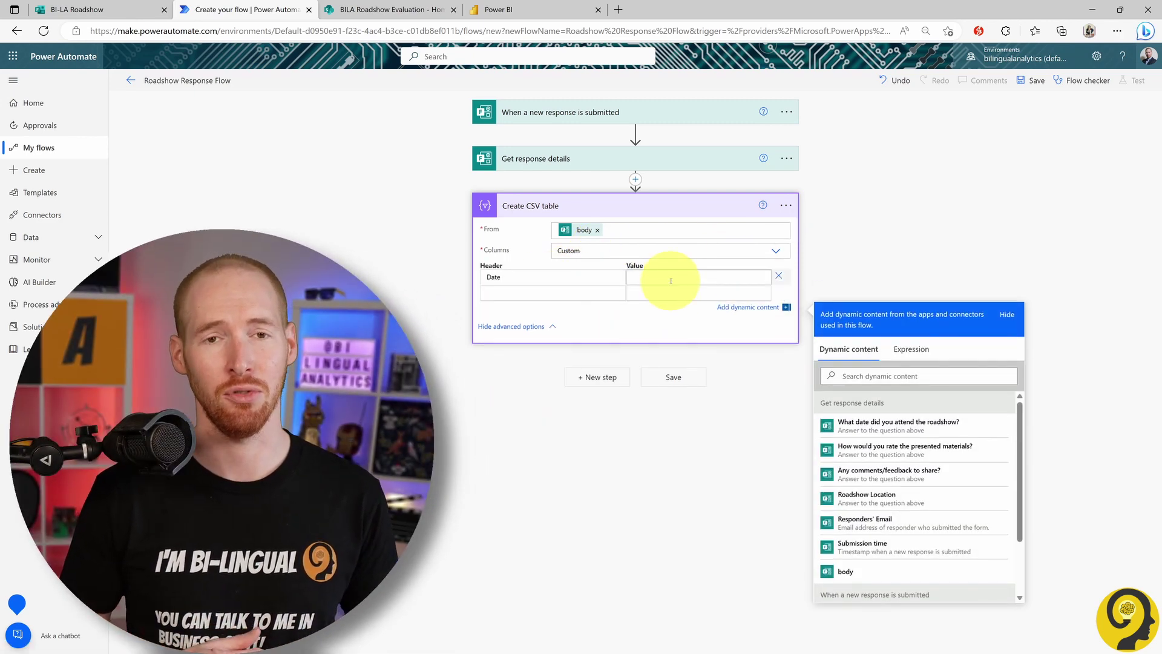
pyautogui.click(948, 426)
pyautogui.press('Tab')
pyautogui.write('Location')
pyautogui.click(655, 305)
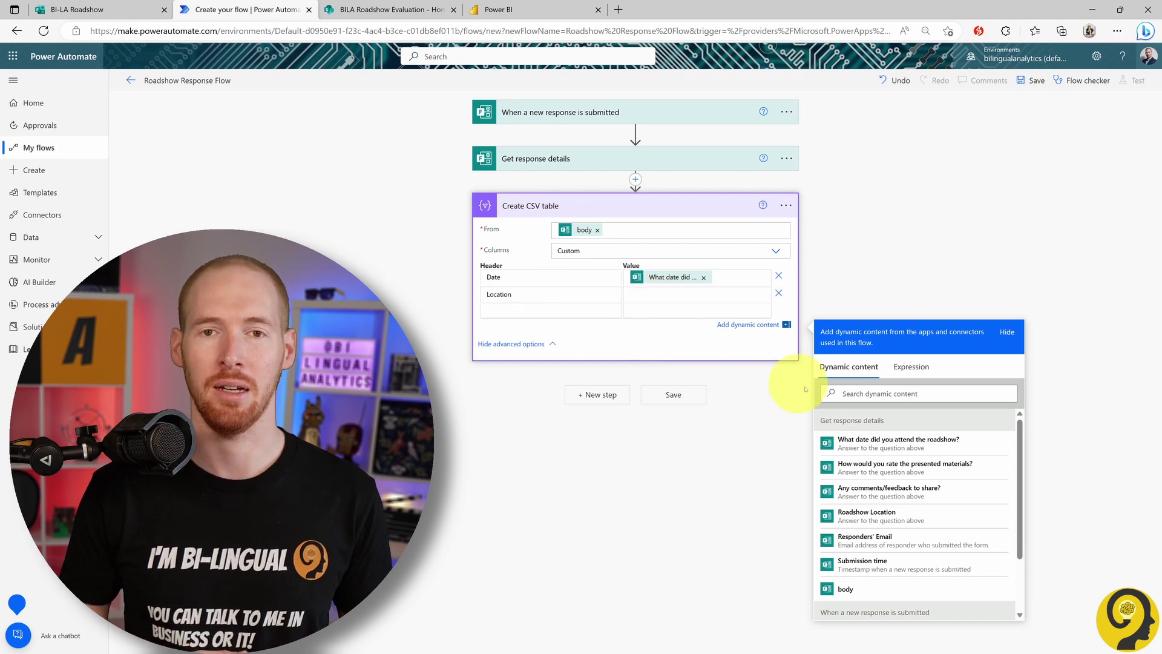
pyautogui.click(928, 514)
# - Add Comments and SubmittedDate columns mapped to the comments answer and submission time
pyautogui.click(548, 311)
pyautogui.write('Comments')
pyautogui.press('Tab')
pyautogui.click(888, 504)
pyautogui.click(582, 329)
pyautogui.write('SubmittedDate')
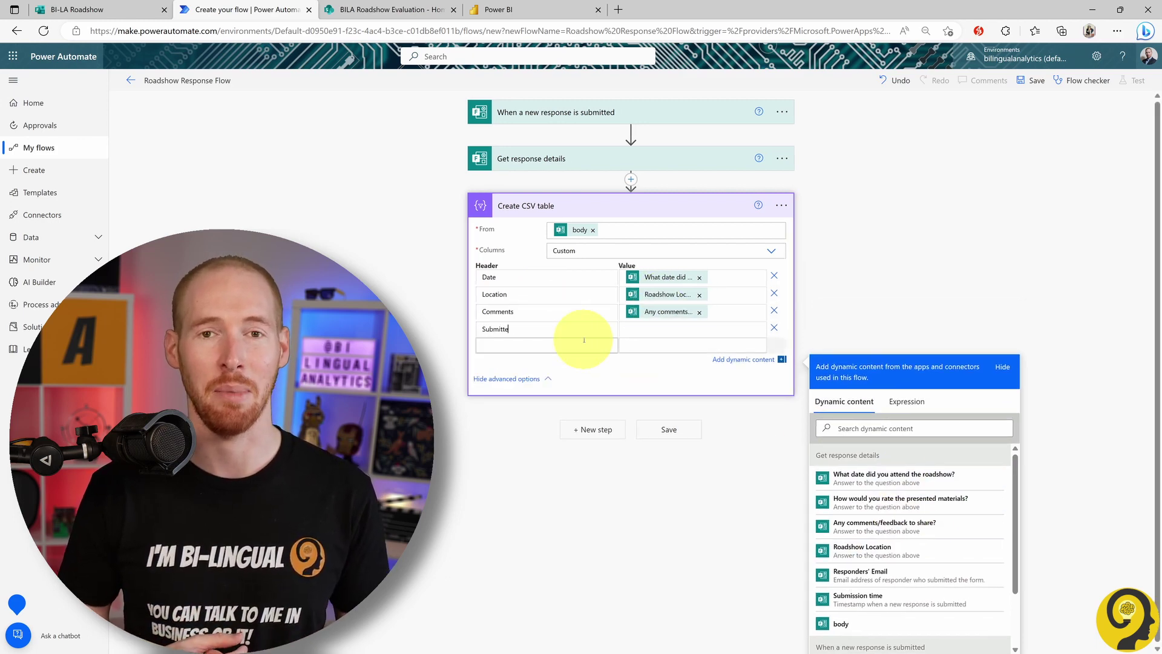
pyautogui.press('Tab')
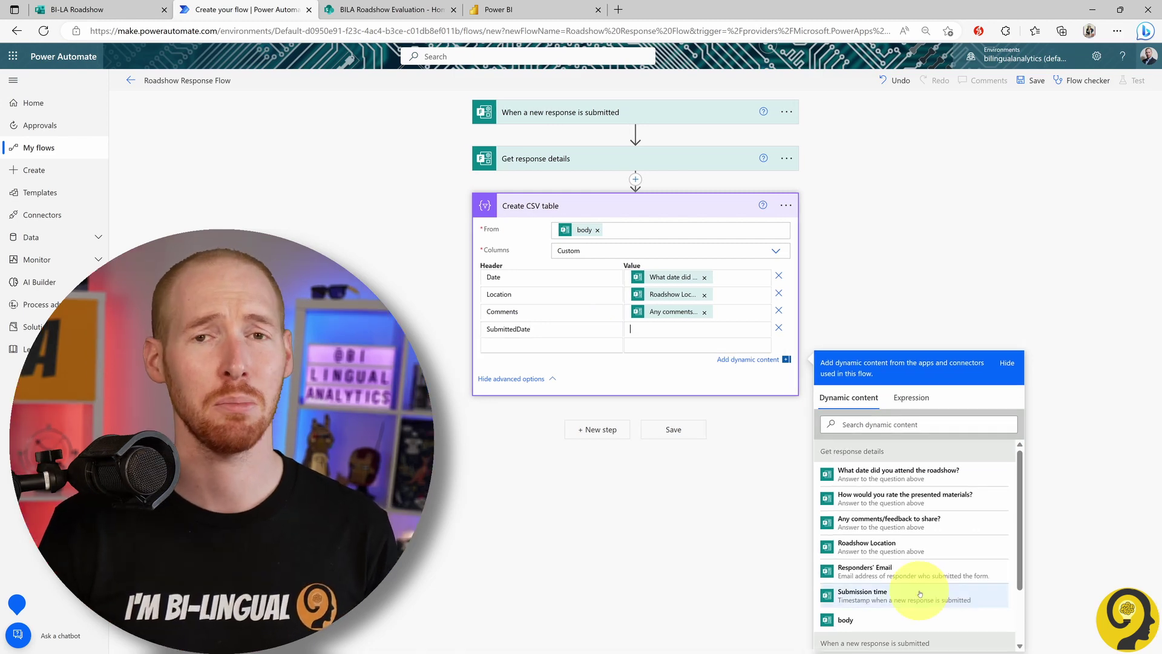
pyautogui.click(920, 594)
# - Wrap body in the From field with [ and ] on separate lines
pyautogui.click(511, 441)
pyautogui.click(626, 229)
pyautogui.press('Home')
pyautogui.write('[')
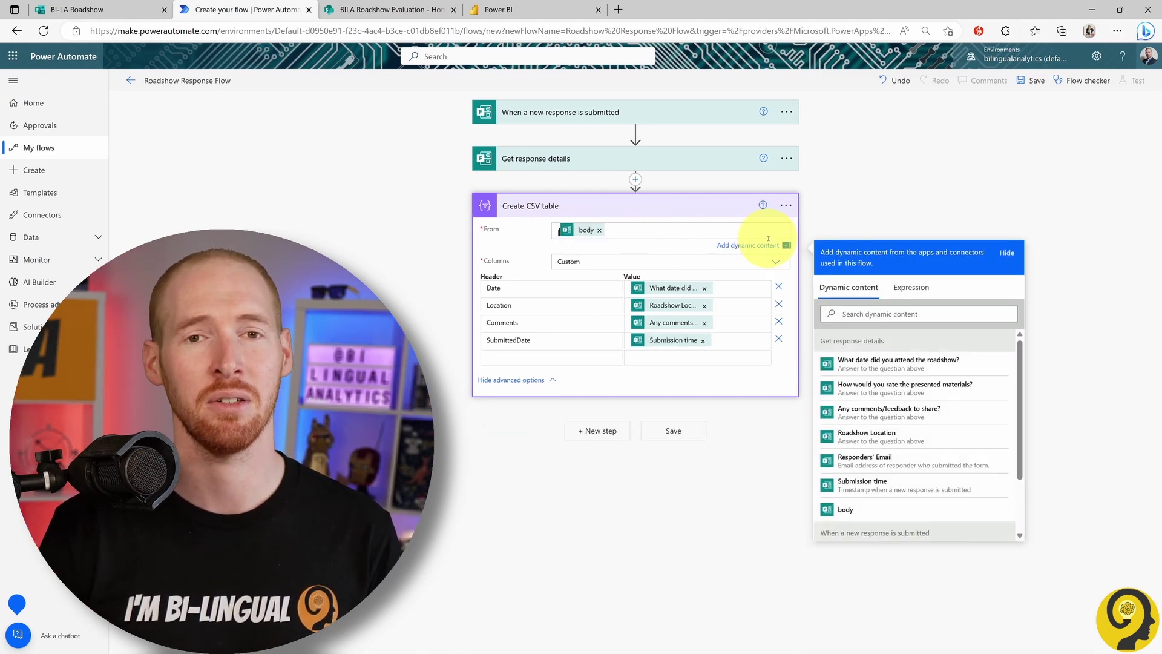
pyautogui.press('Return')
pyautogui.press('End')
pyautogui.press('Return')
pyautogui.write(']')
pyautogui.click(505, 492)
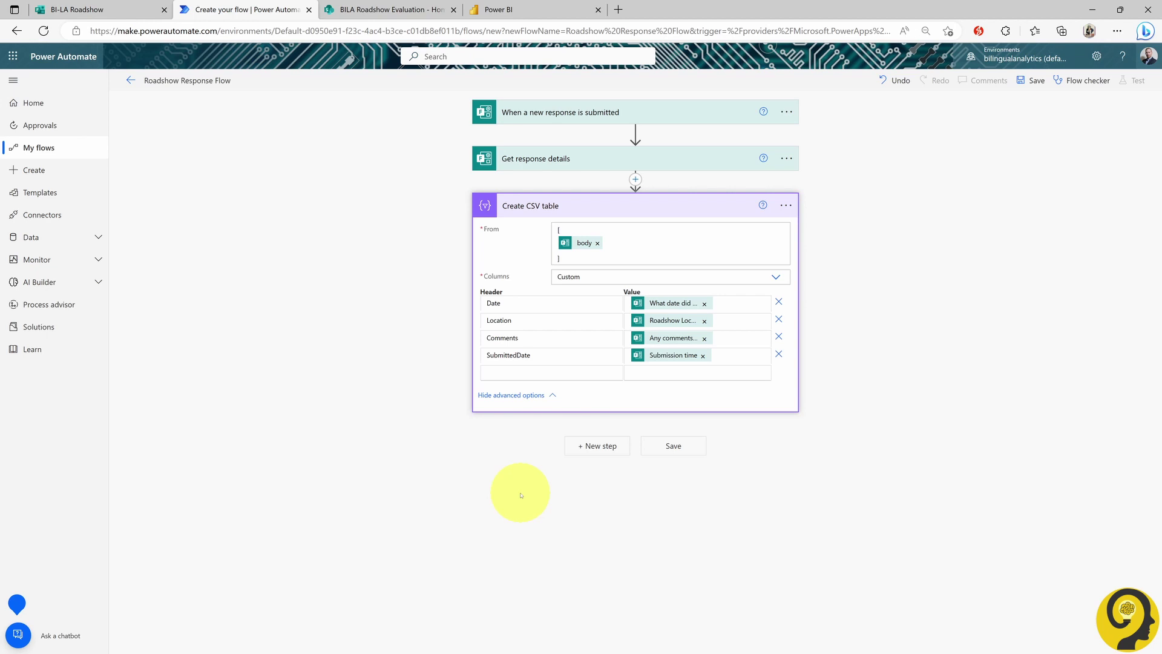
# - Add a SharePoint Create file step targeting BILA Roadshow Evaluation, folder /Shared Documents
pyautogui.click(599, 446)
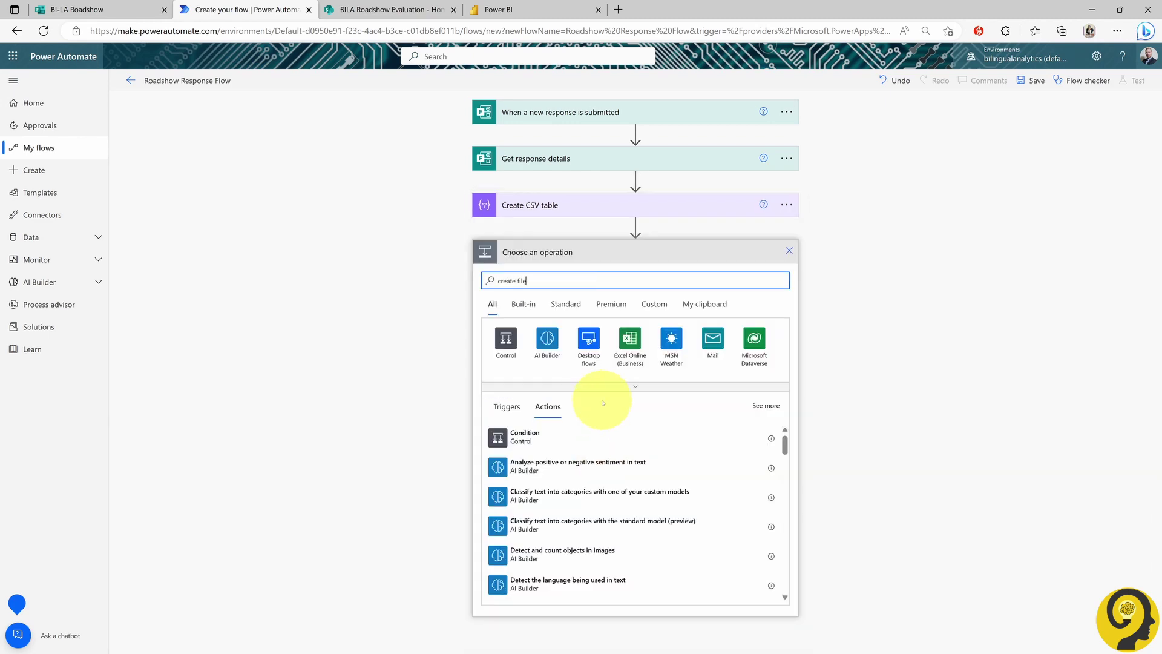
pyautogui.click(564, 467)
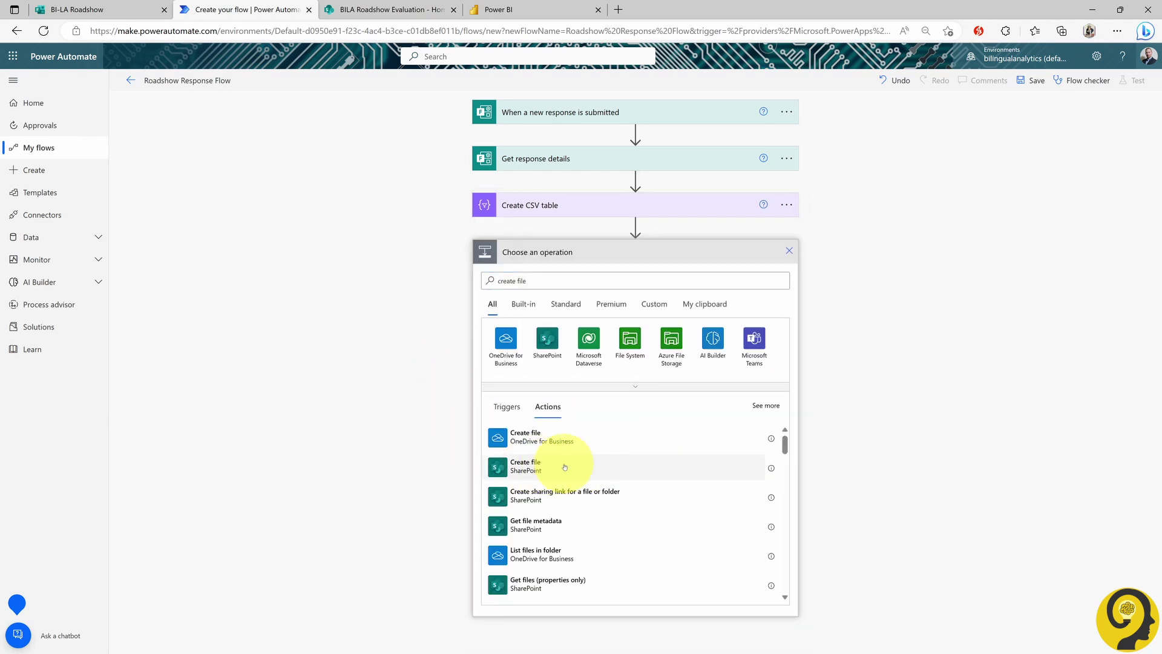
pyautogui.click(565, 467)
pyautogui.click(389, 10)
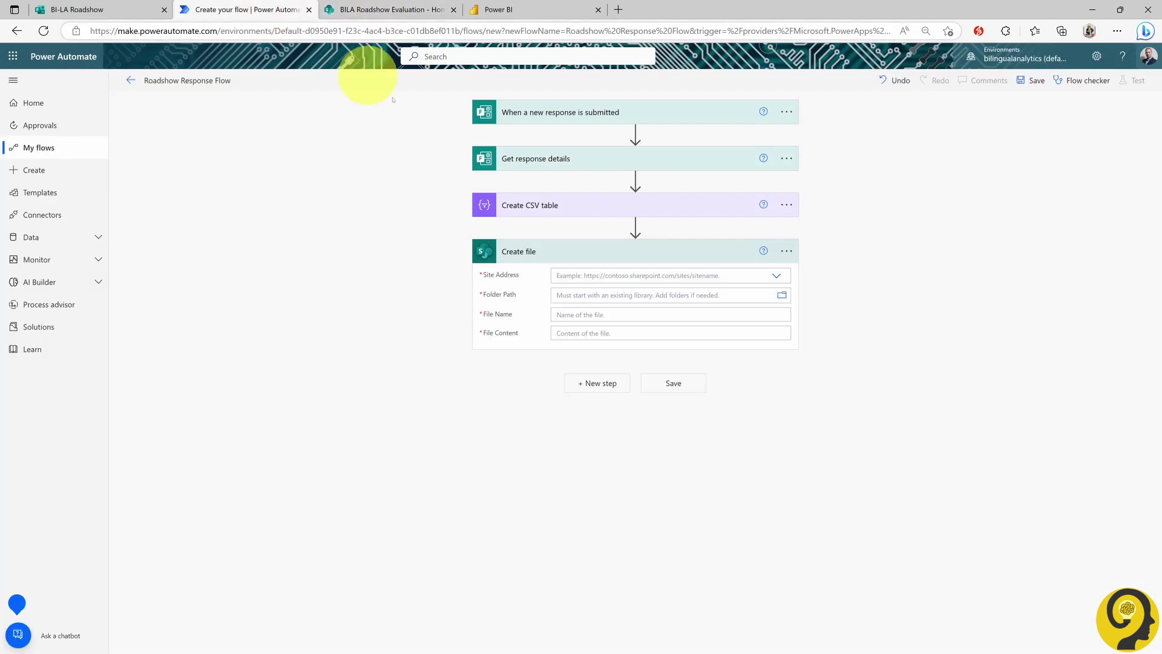
pyautogui.click(596, 276)
pyautogui.click(636, 296)
pyautogui.click(847, 282)
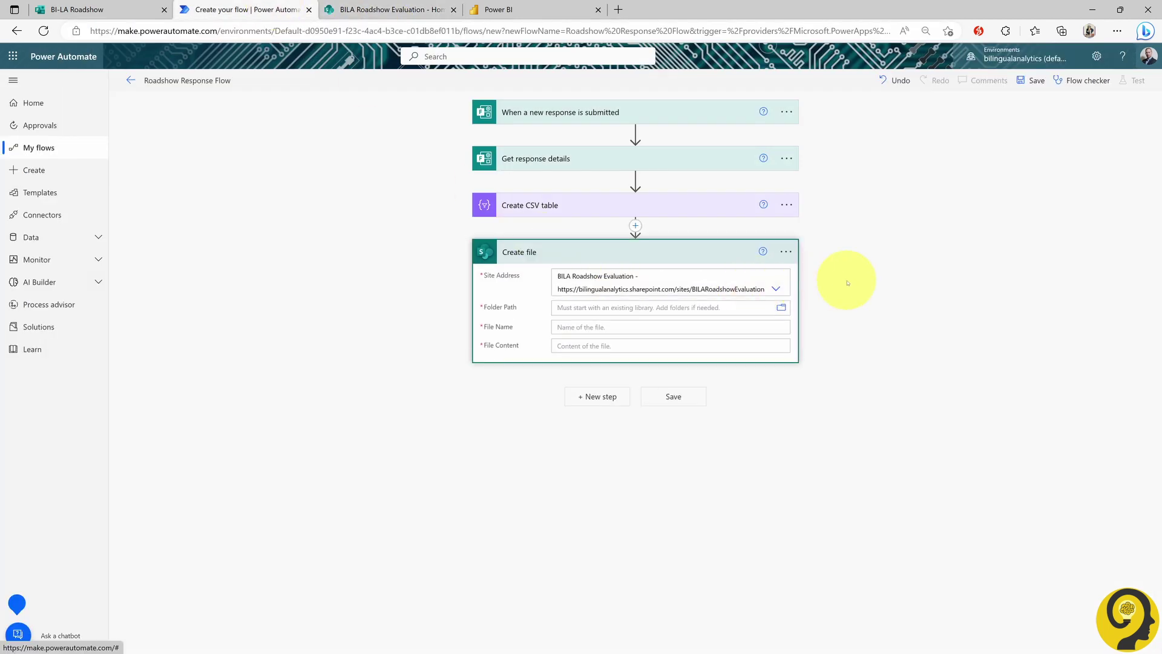
pyautogui.click(781, 308)
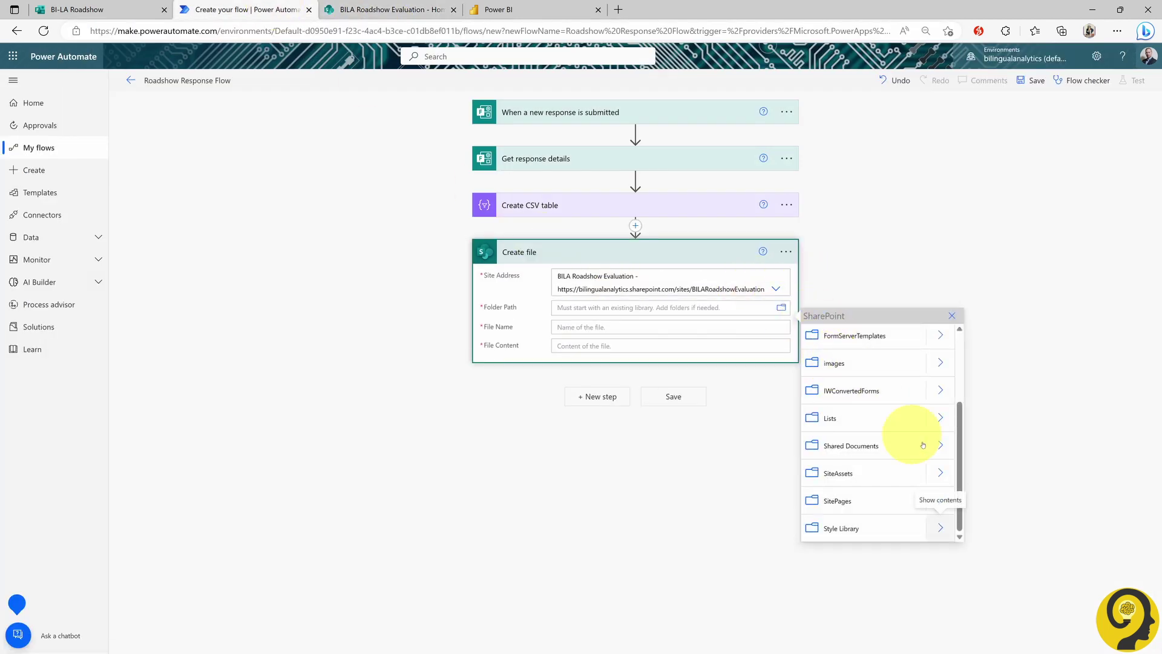
pyautogui.click(896, 446)
# - Set the file name to Response Id_Roadshow Location.csv from dynamic content
pyautogui.click(584, 330)
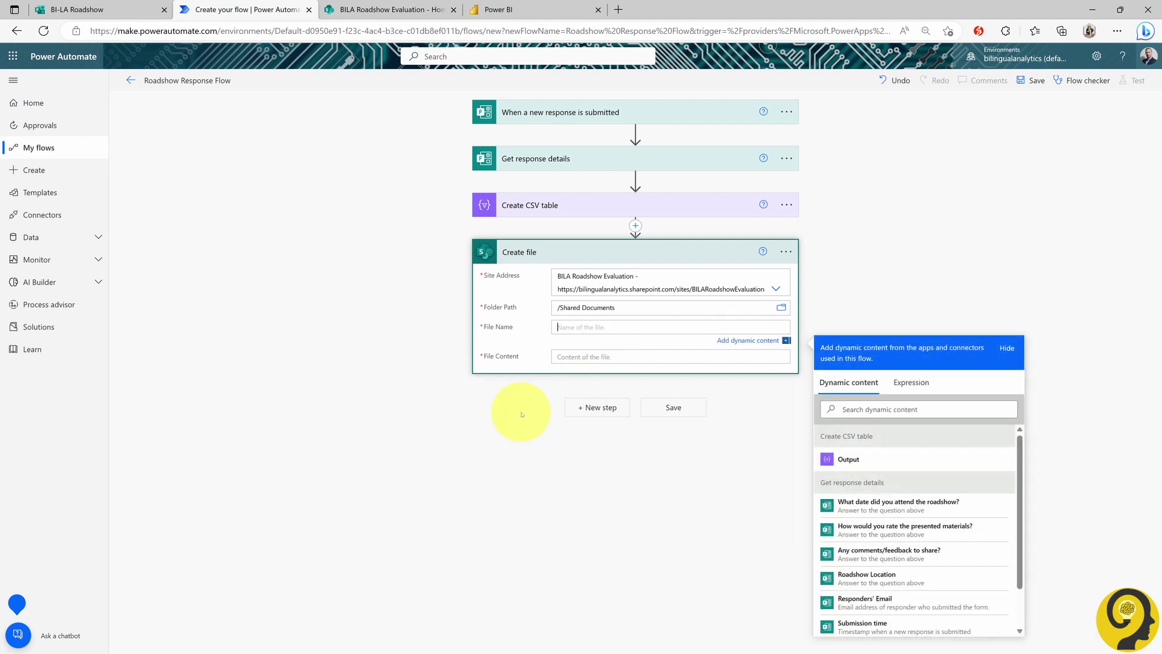
pyautogui.scroll(-1, 921, 480)
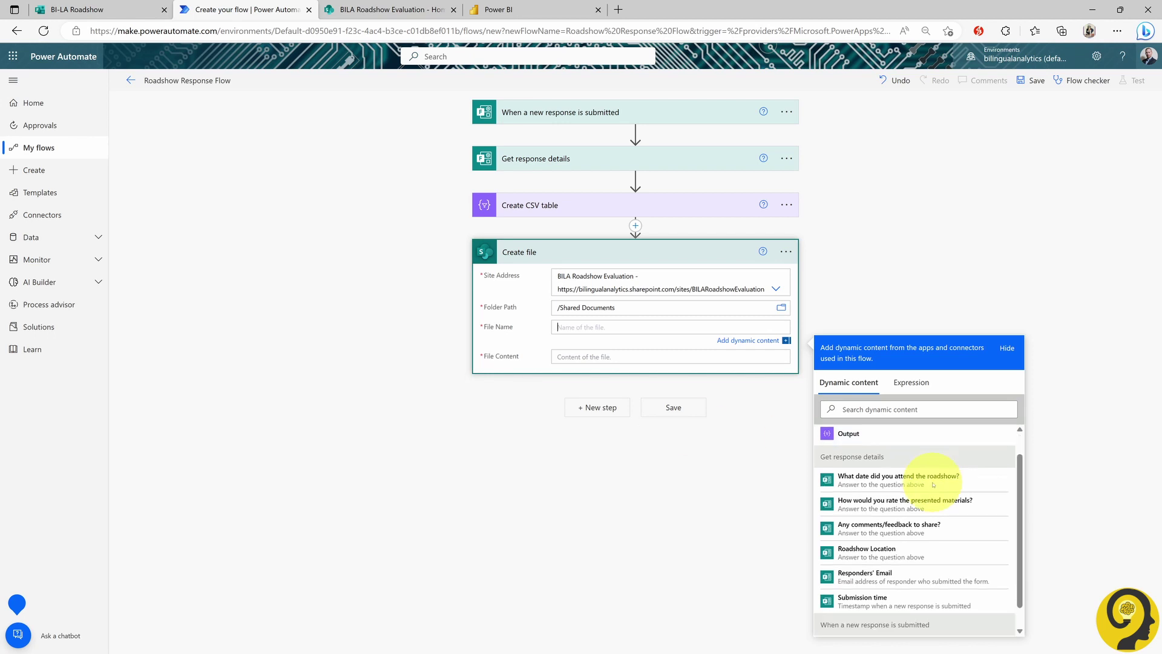
pyautogui.click(908, 619)
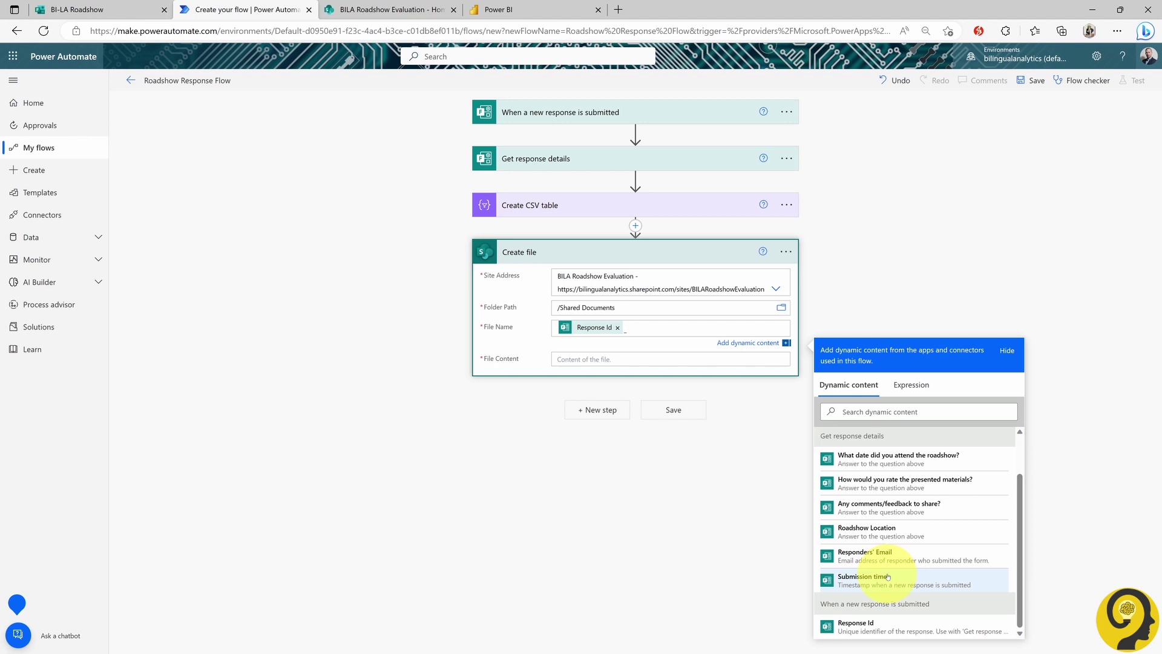
pyautogui.write('_')
pyautogui.click(931, 530)
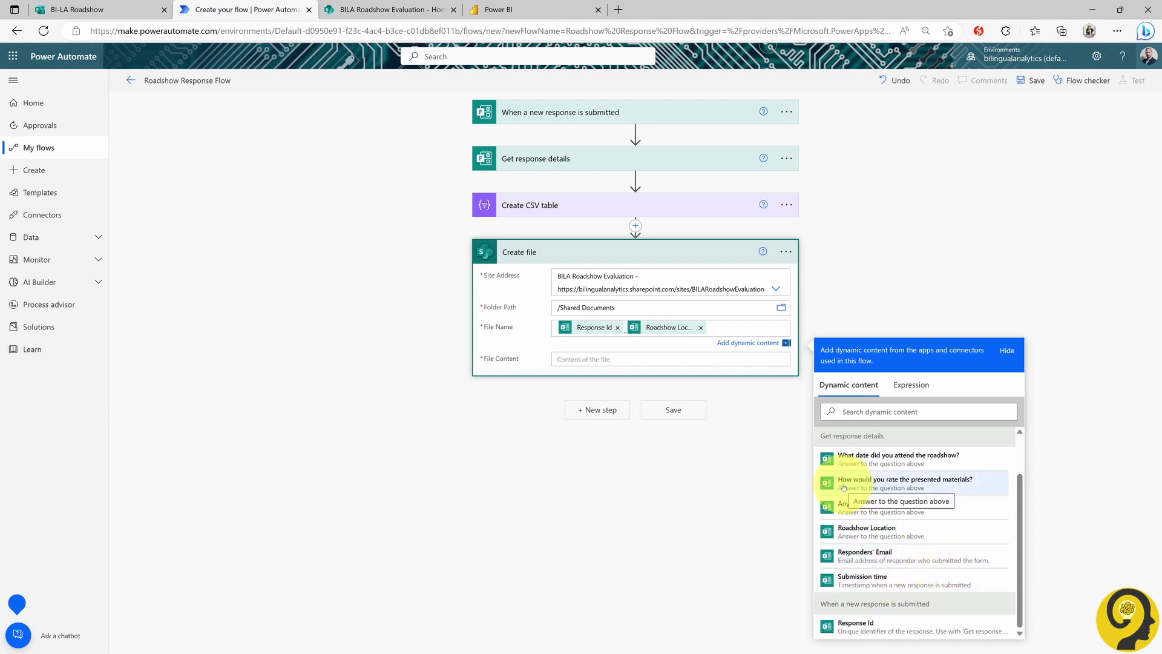
pyautogui.write('.c')
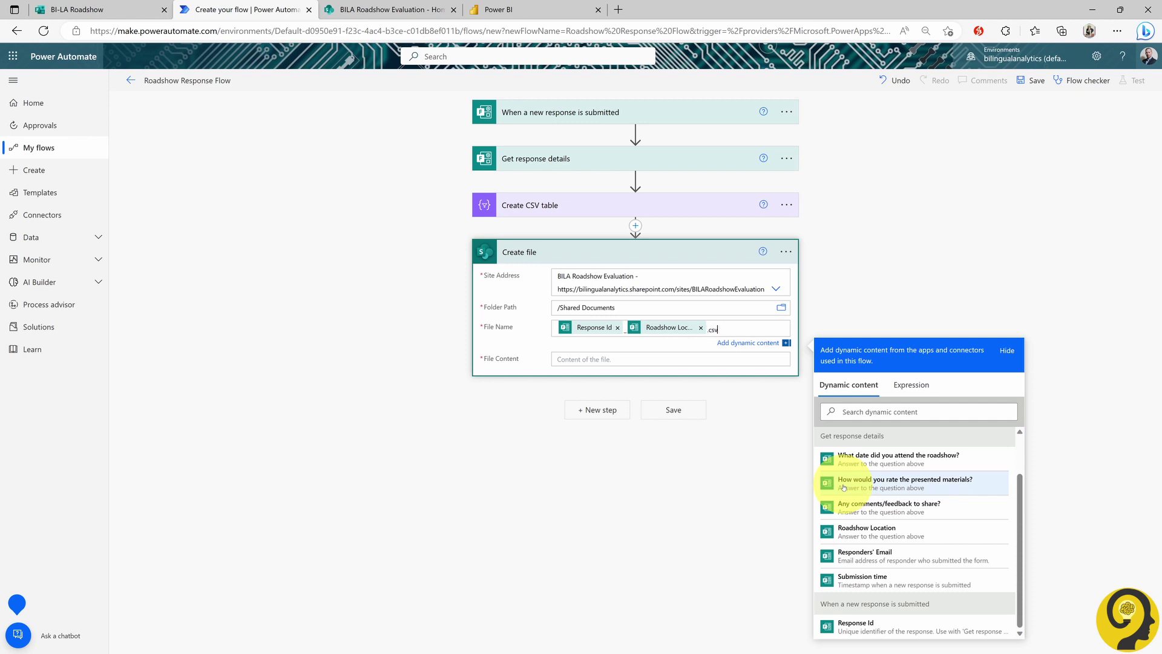
pyautogui.write('sv')
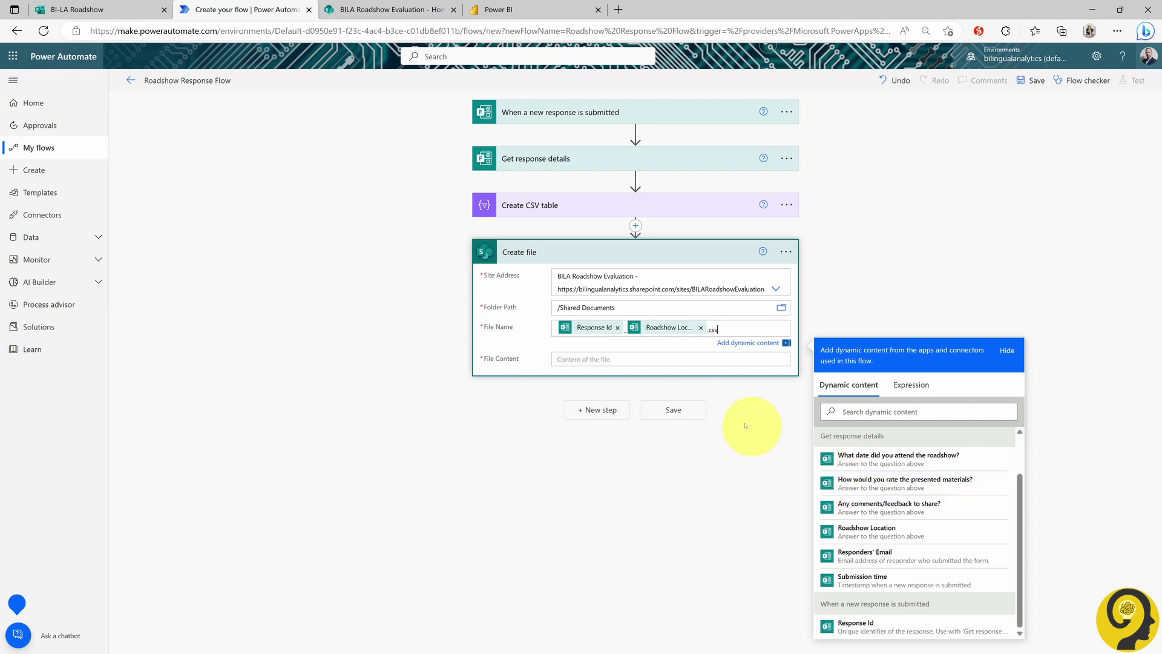
# - Set File Content to the CSV table Output and save the flow
pyautogui.click(583, 358)
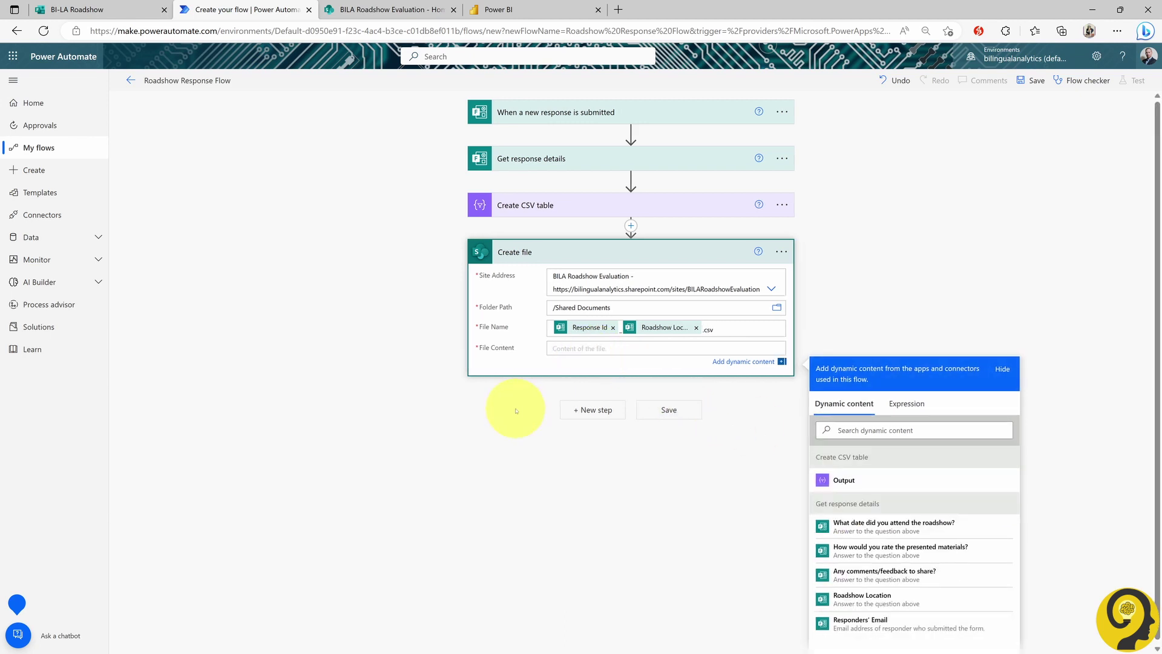
pyautogui.click(844, 480)
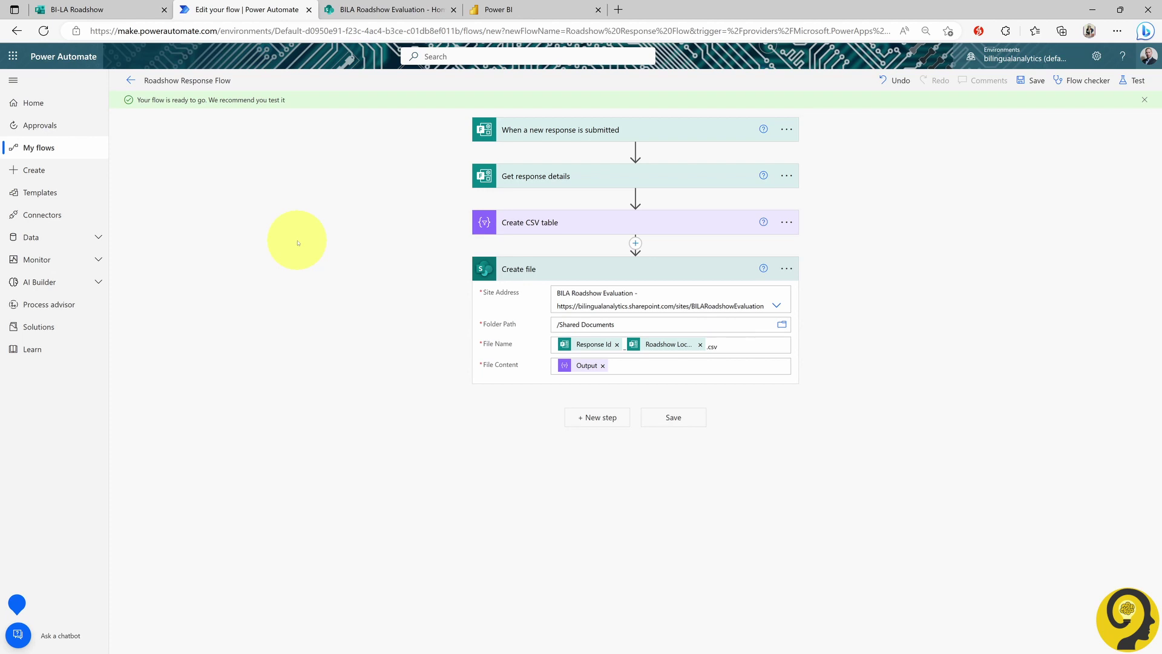
pyautogui.click(671, 416)
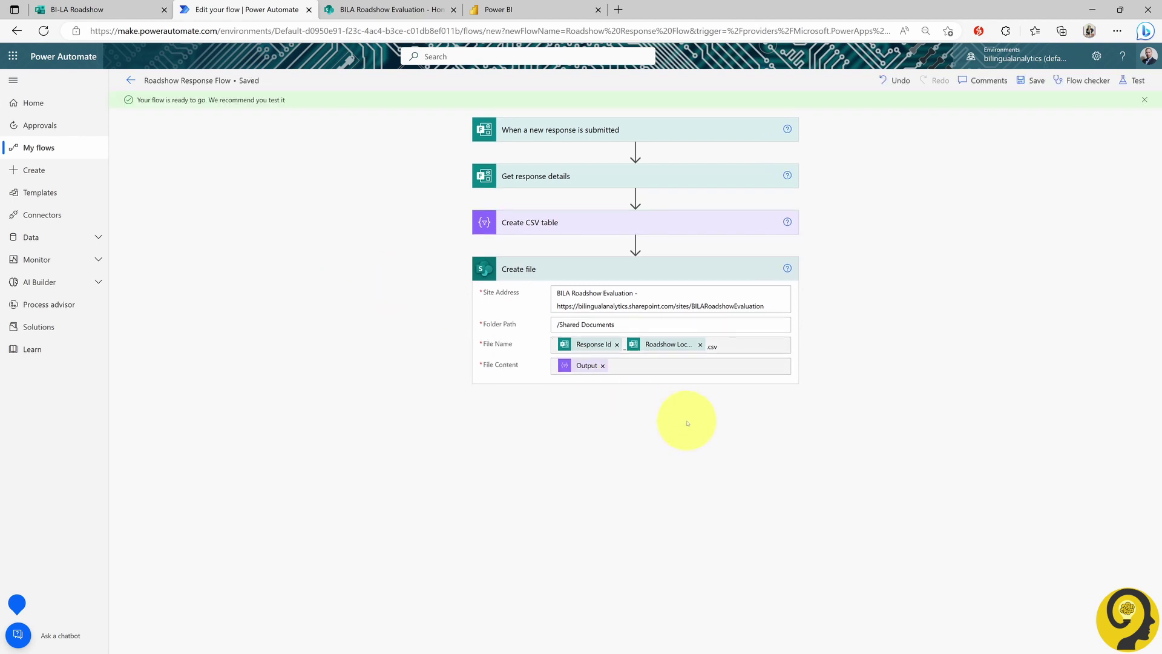
# - Start a manual test of the flow so it waits for a response
pyautogui.click(1127, 85)
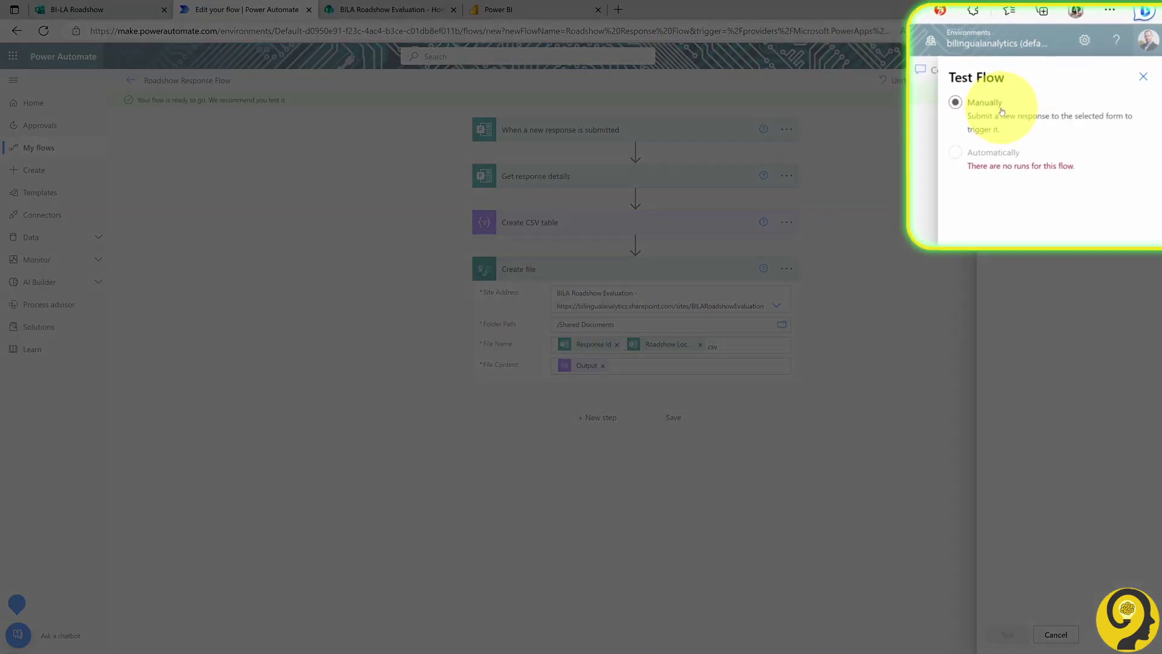
pyautogui.click(1019, 110)
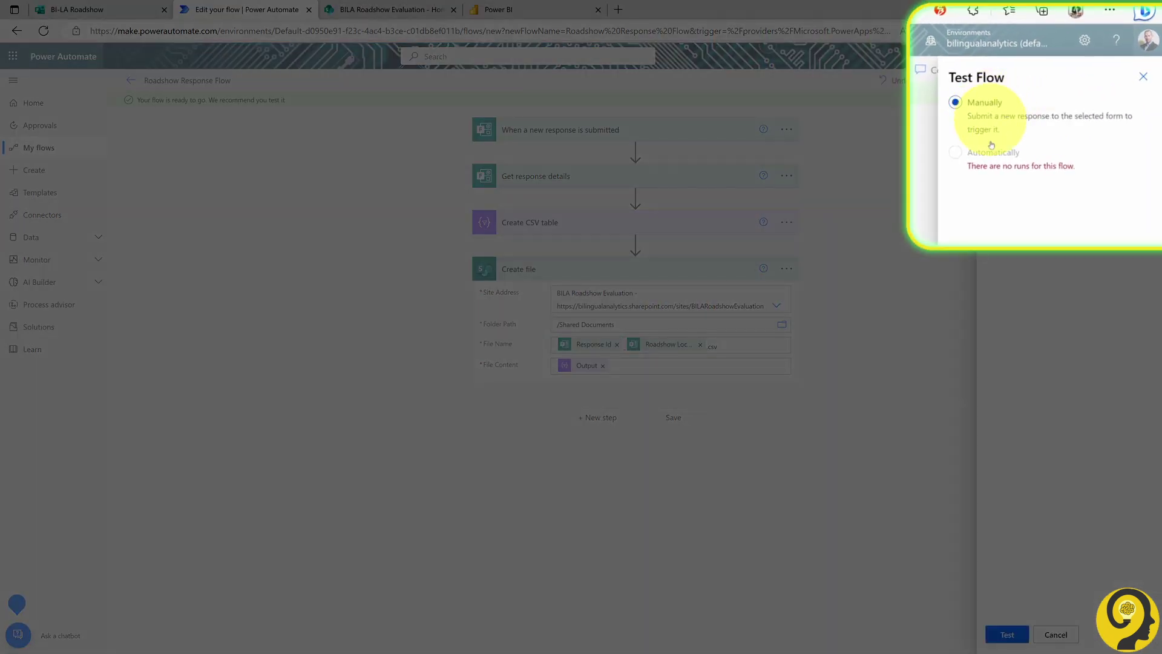
pyautogui.click(1007, 634)
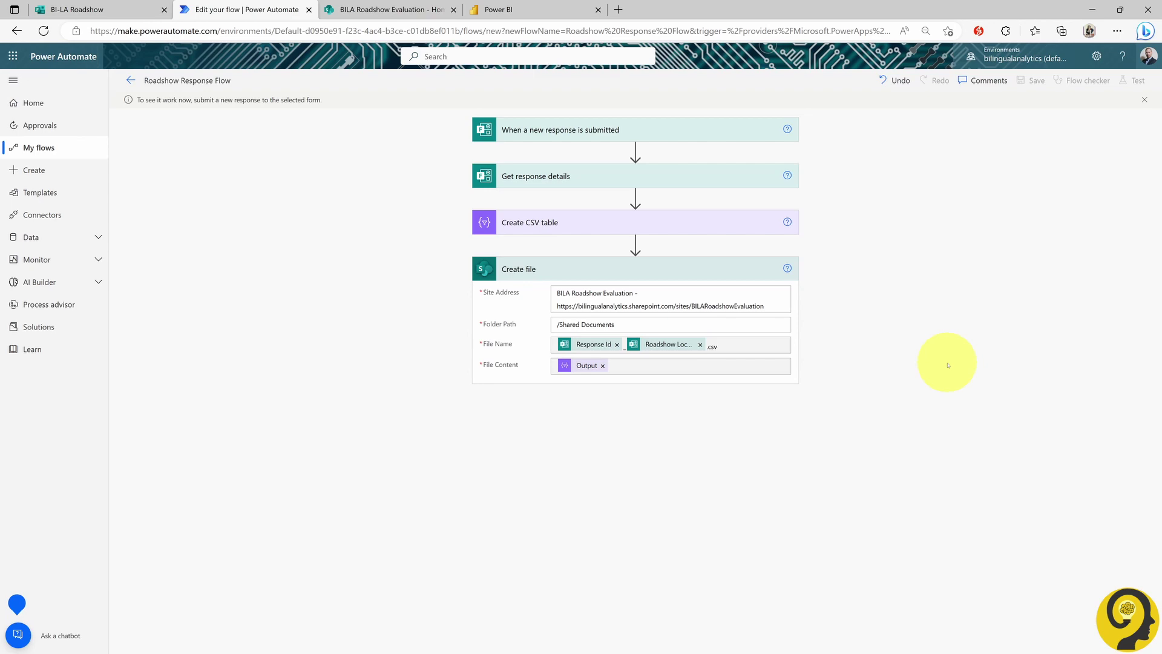
# - Preview the roadshow form and answer 5/19/2023, Melbourne, five stars, beginning the comment
pyautogui.click(139, 9)
pyautogui.click(967, 87)
pyautogui.click(799, 219)
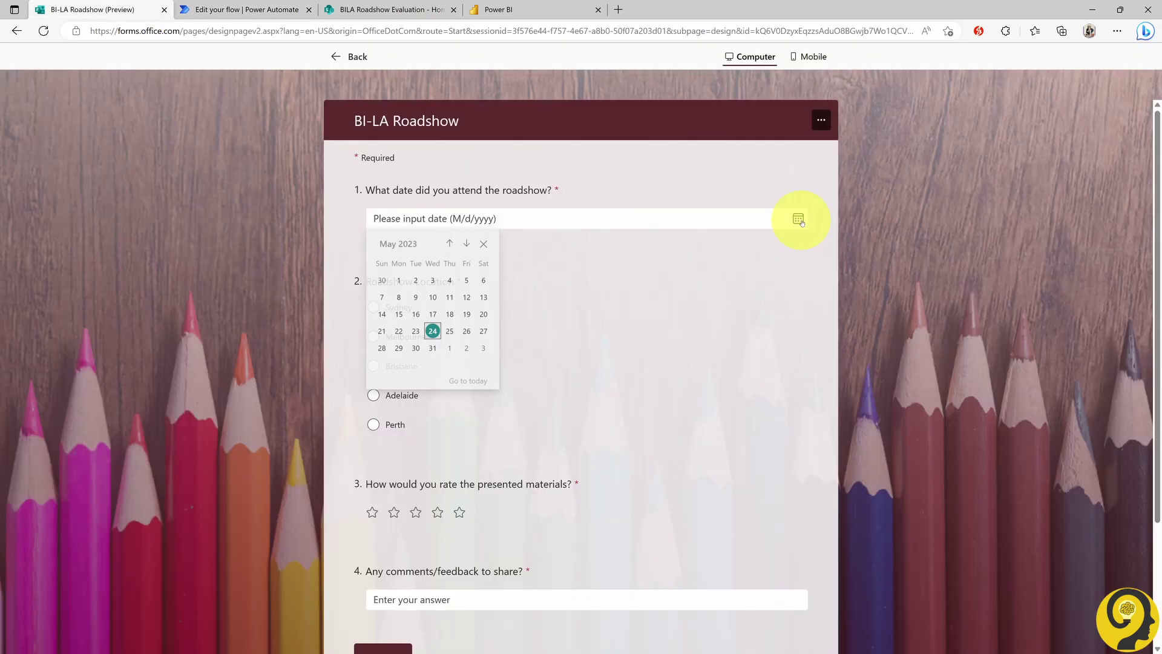
pyautogui.click(466, 314)
pyautogui.scroll(-3, 415, 233)
pyautogui.click(374, 175)
pyautogui.click(459, 350)
pyautogui.click(493, 438)
# - Submit the response commented 'First File Creation - TEST' and switch to the flow's run history
pyautogui.write('First ')
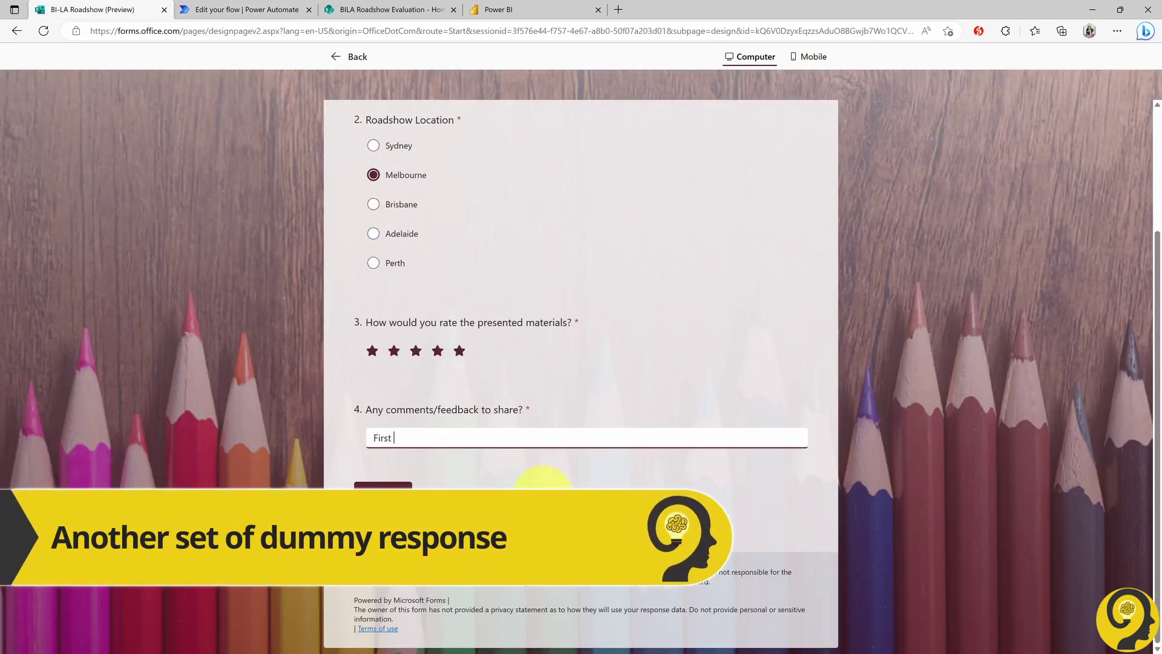
pyautogui.write('File Creation - TEST')
pyautogui.click(399, 491)
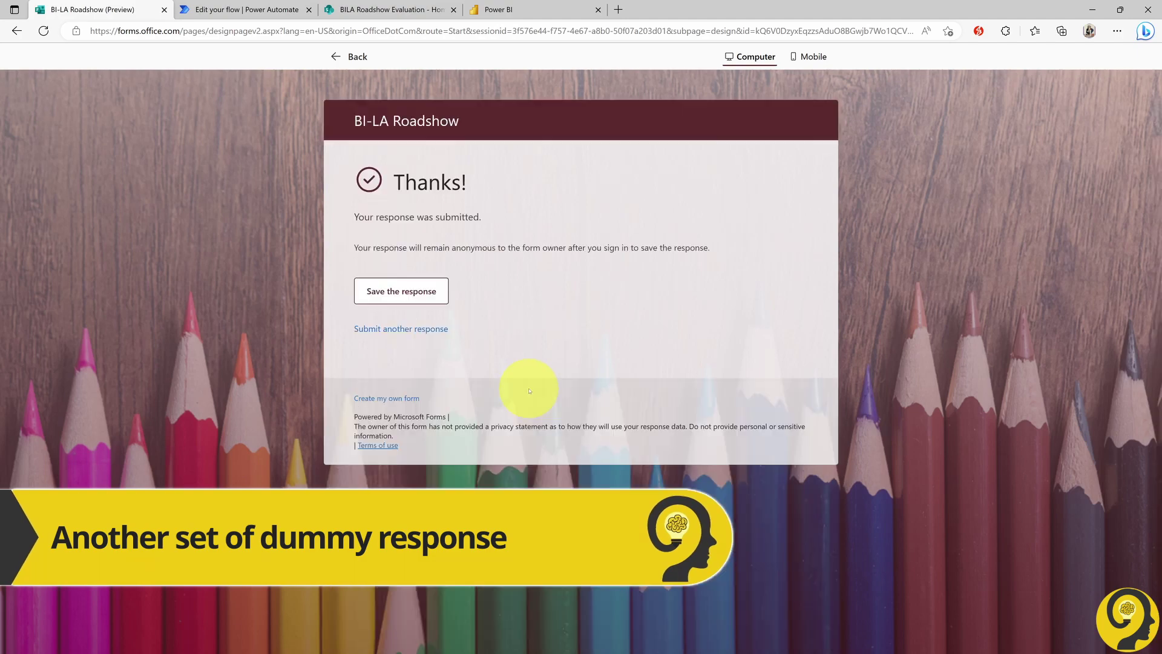
pyautogui.click(349, 56)
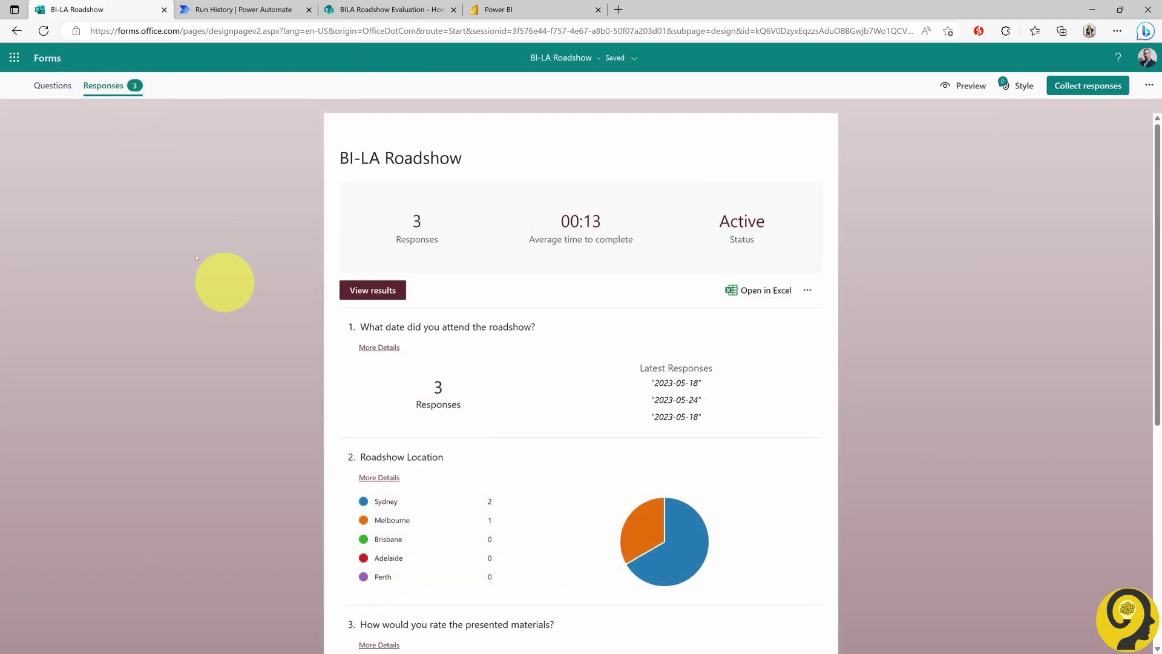
pyautogui.click(53, 85)
pyautogui.hotkey('ctrl', 'Tab')
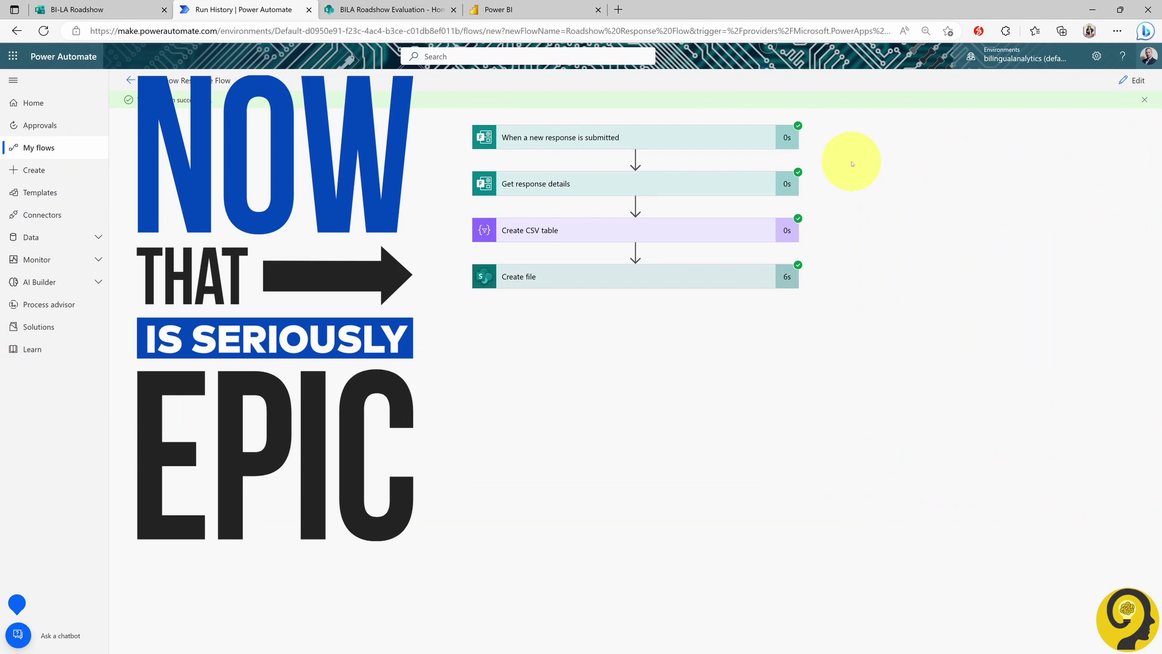
# - Open 3_Melbourne.csv from the SharePoint Documents library to check it, then close it
pyautogui.click(387, 9)
pyautogui.click(75, 187)
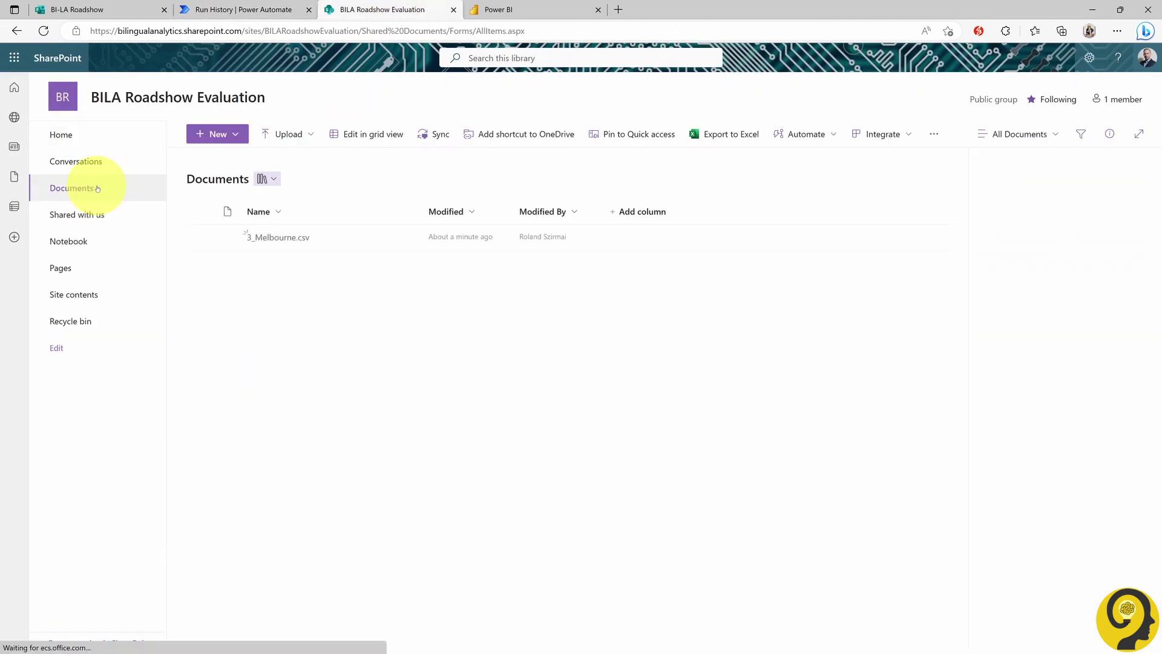
pyautogui.click(275, 236)
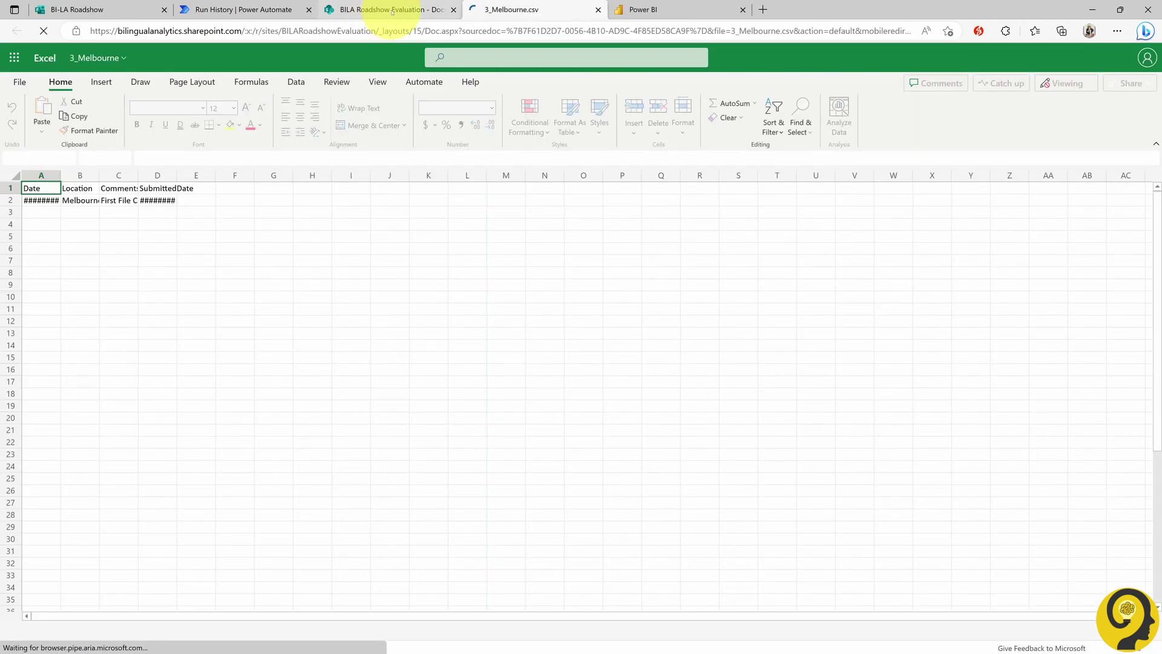
pyautogui.click(130, 273)
pyautogui.click(598, 9)
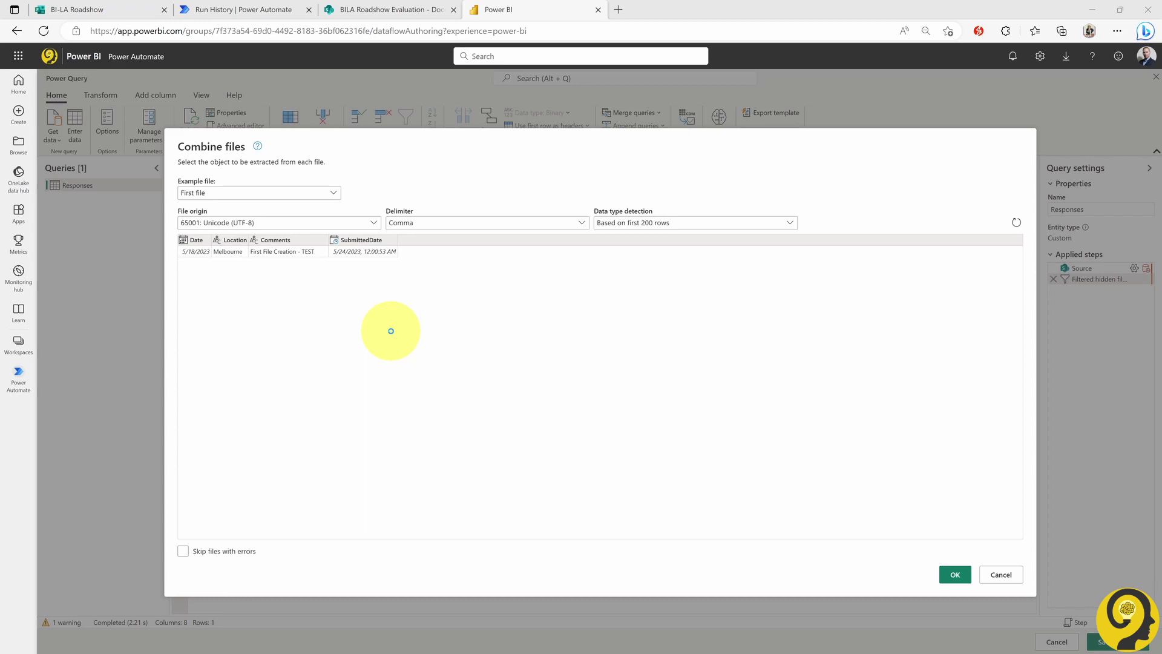
# - Confirm combining the CSV files, then add a blank query and rename it Date
pyautogui.click(955, 574)
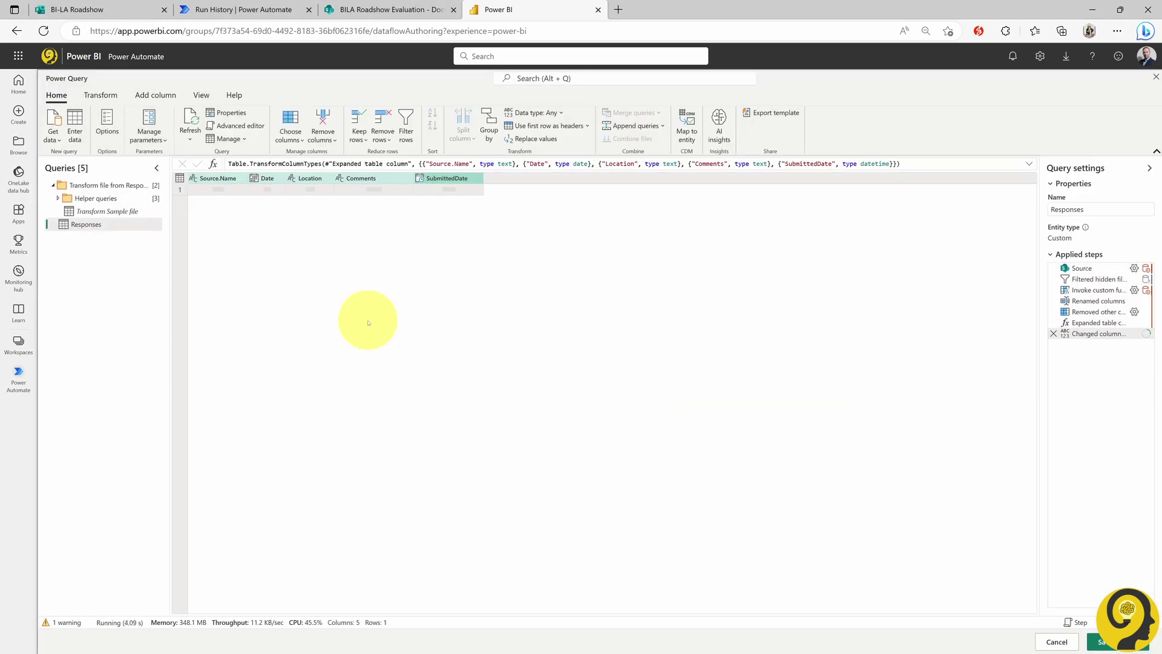
pyautogui.click(53, 130)
pyautogui.click(91, 230)
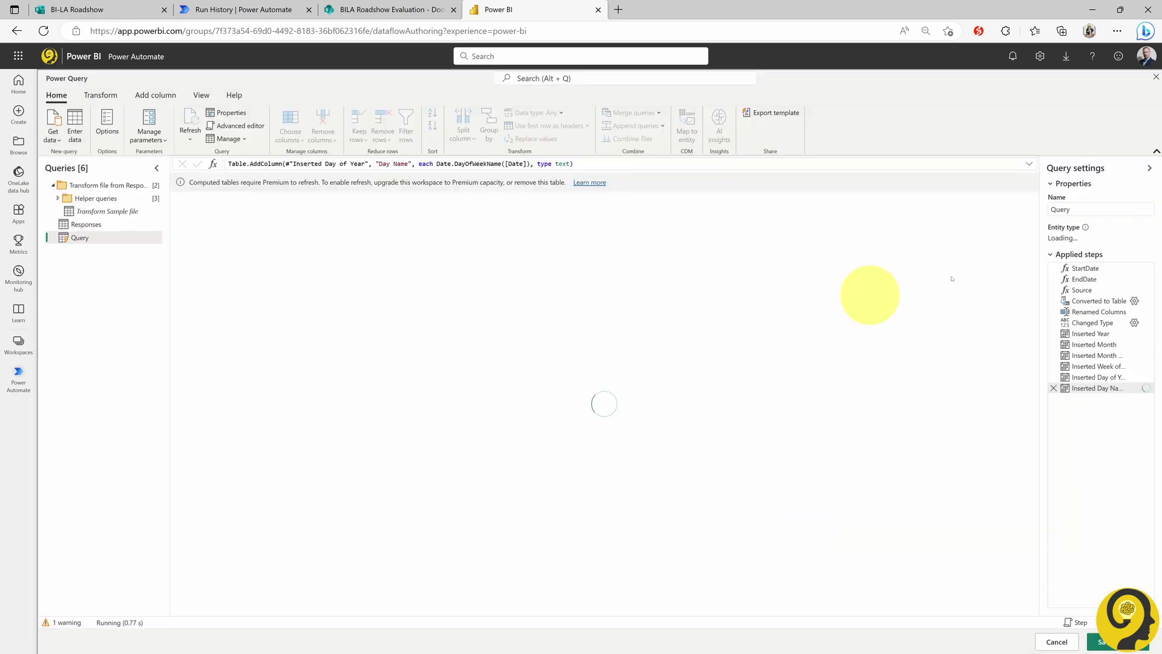
pyautogui.doubleClick(1065, 209)
pyautogui.write('Date')
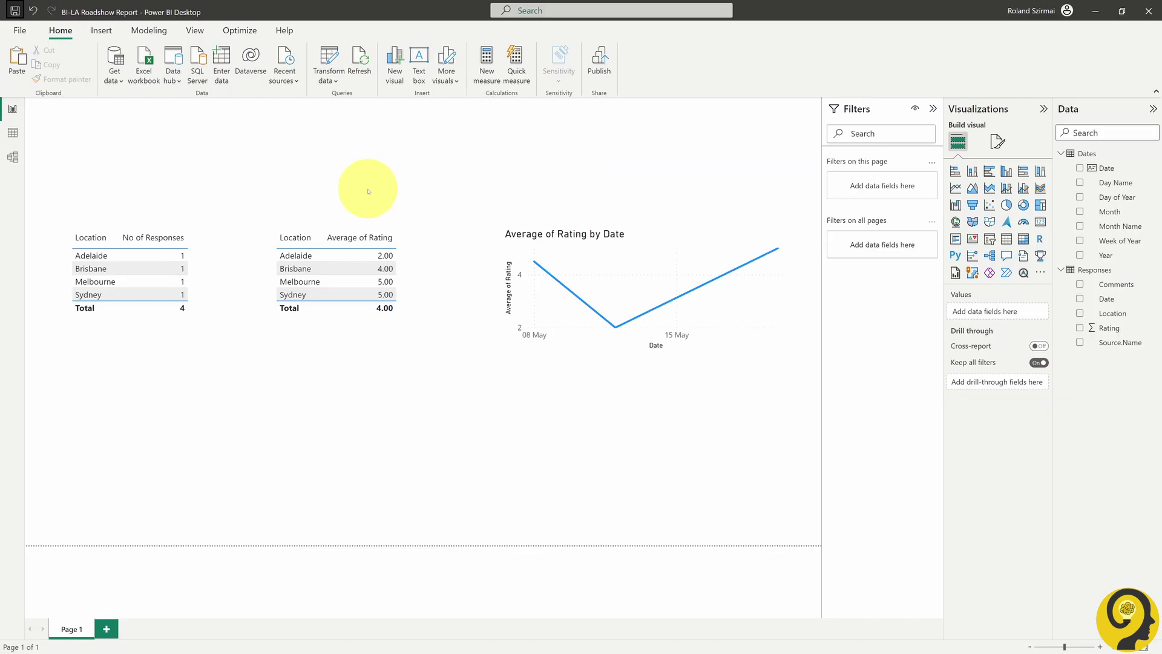
# - Publish the BI-LA Roadshow Report to the Power Automate workspace, then reopen the Roadshow Response Flow
pyautogui.click(598, 61)
pyautogui.click(680, 415)
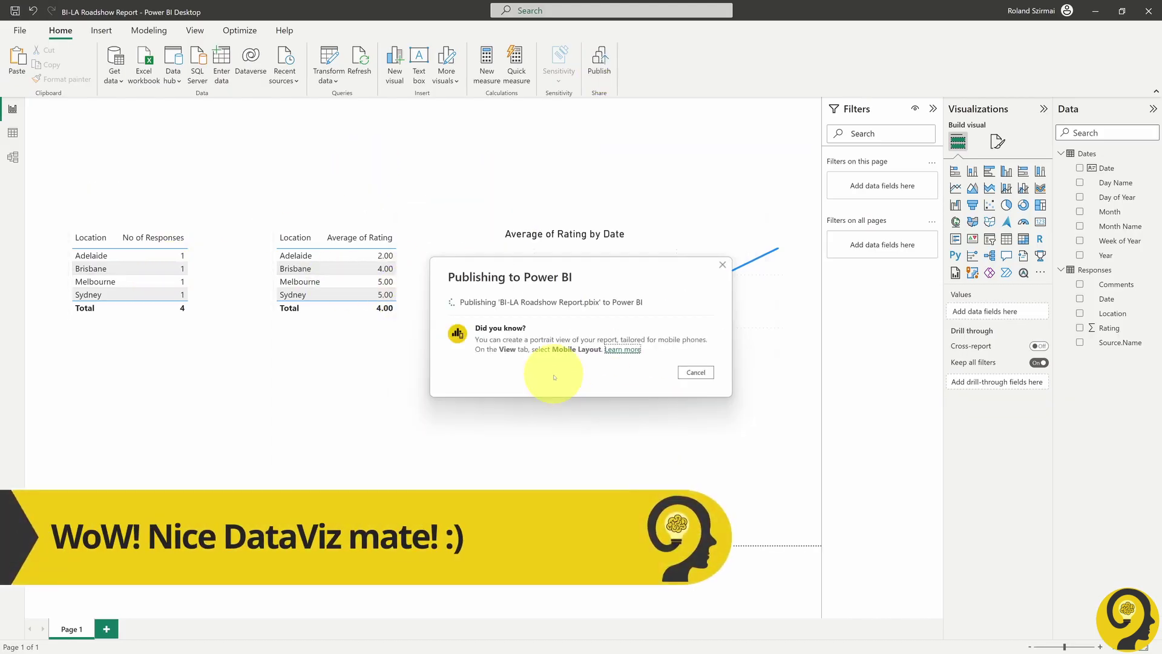
pyautogui.click(696, 372)
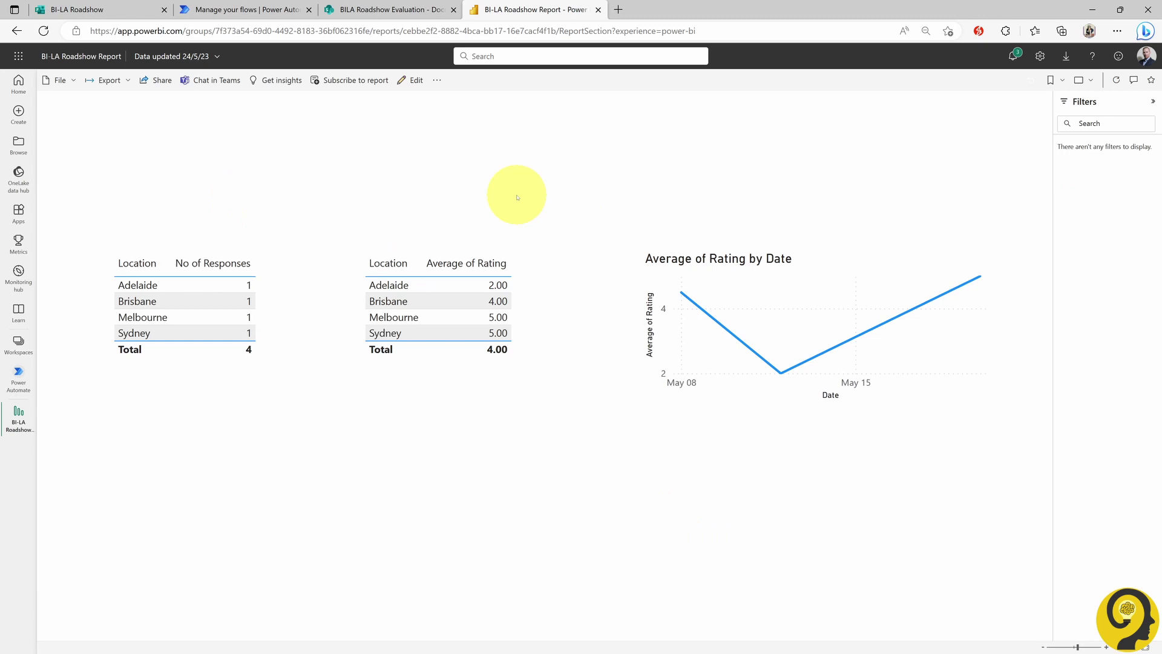
pyautogui.click(270, 17)
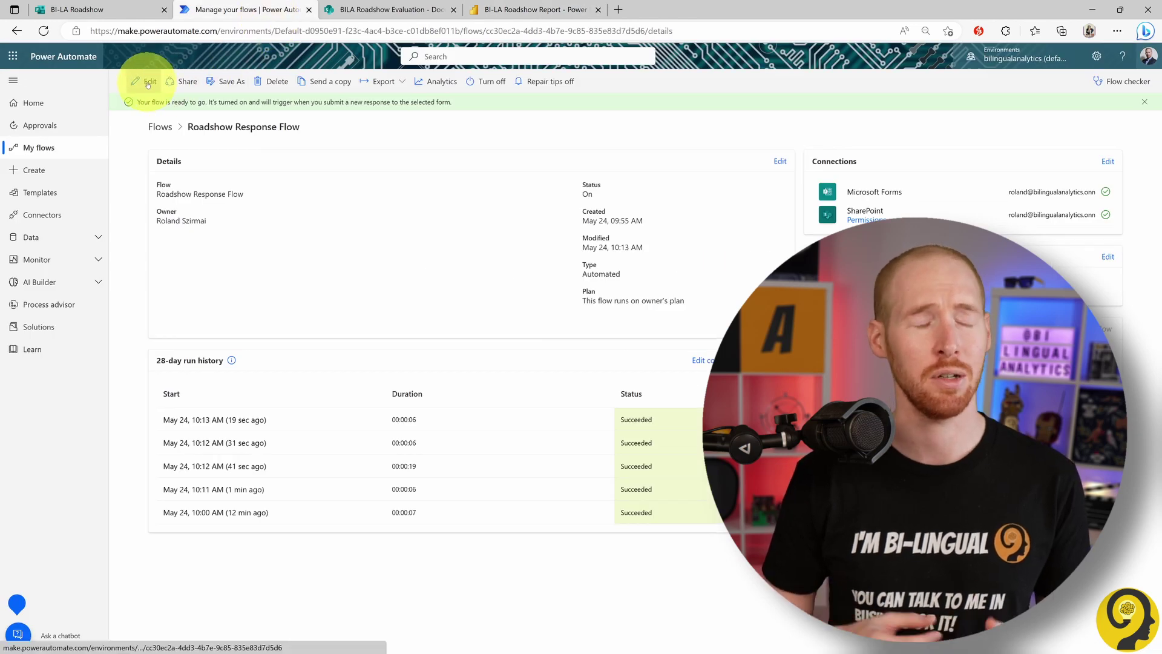
pyautogui.click(149, 82)
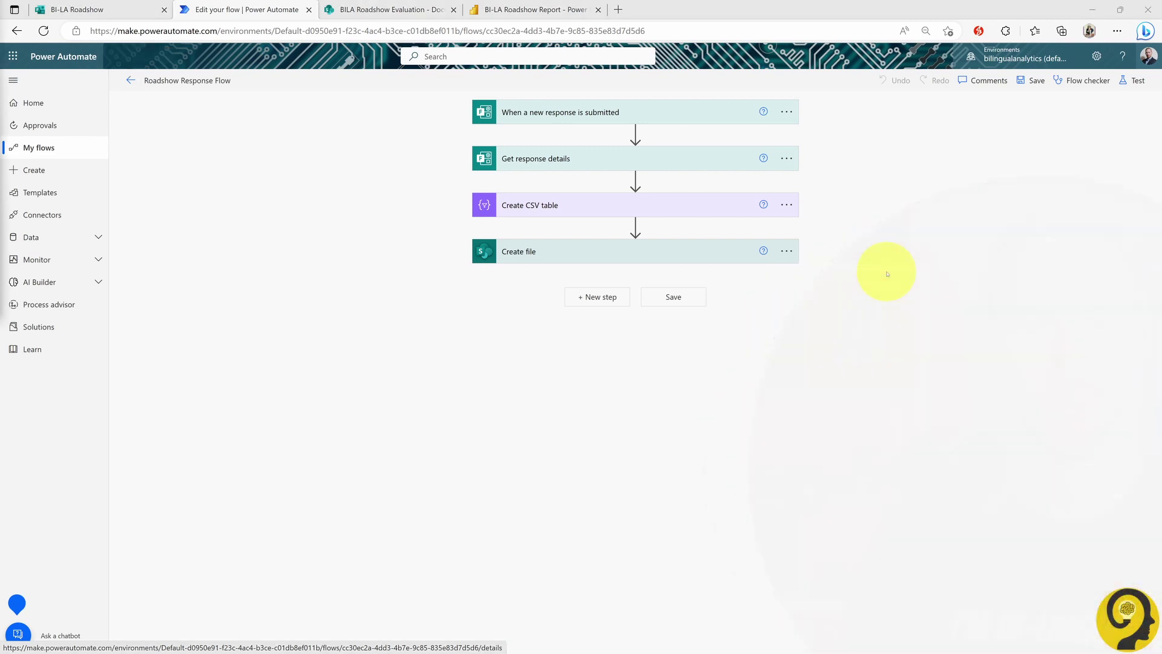
# - After Create file, add Refresh a dataflow for the BI-LA Roadshow Report in the Power Automate workspace
pyautogui.click(590, 296)
pyautogui.write('power query')
pyautogui.click(543, 382)
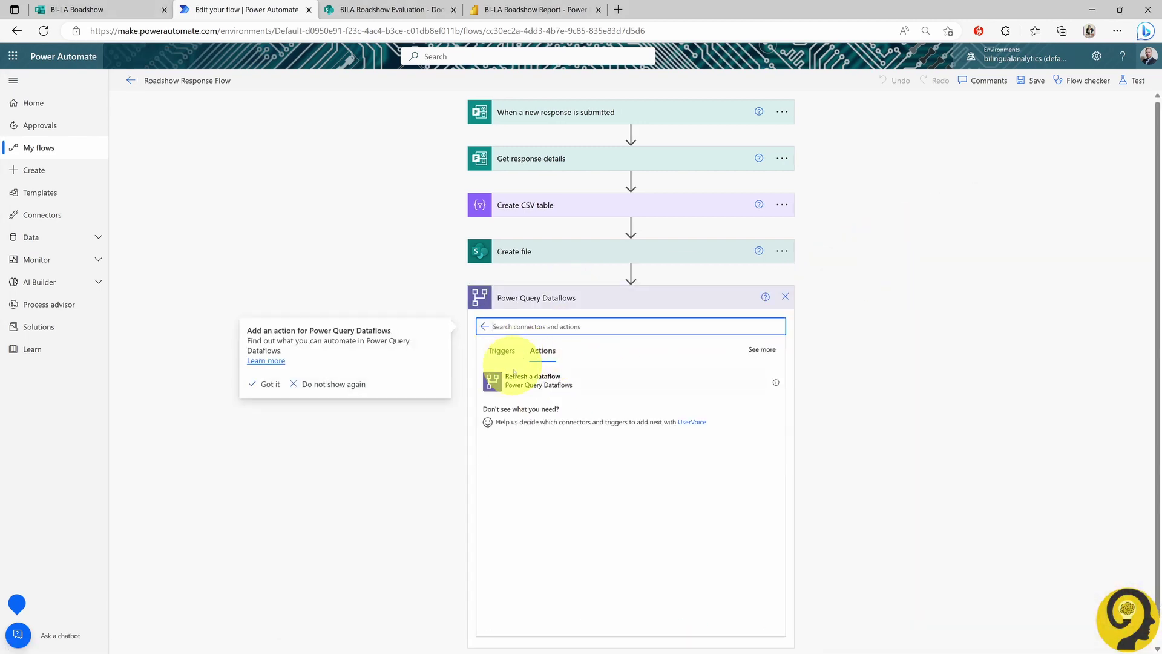
pyautogui.click(533, 447)
pyautogui.click(777, 321)
pyautogui.click(581, 335)
pyautogui.click(776, 343)
pyautogui.scroll(-5, 683, 436)
pyautogui.click(636, 466)
pyautogui.click(776, 362)
pyautogui.click(631, 383)
# - Add When a dataflow refresh completes for the BI-LA Roadshow Report in the Power Automate workspace
pyautogui.click(597, 412)
pyautogui.write('powe')
pyautogui.click(671, 432)
pyautogui.click(501, 399)
pyautogui.click(522, 436)
pyautogui.click(776, 368)
pyautogui.click(768, 387)
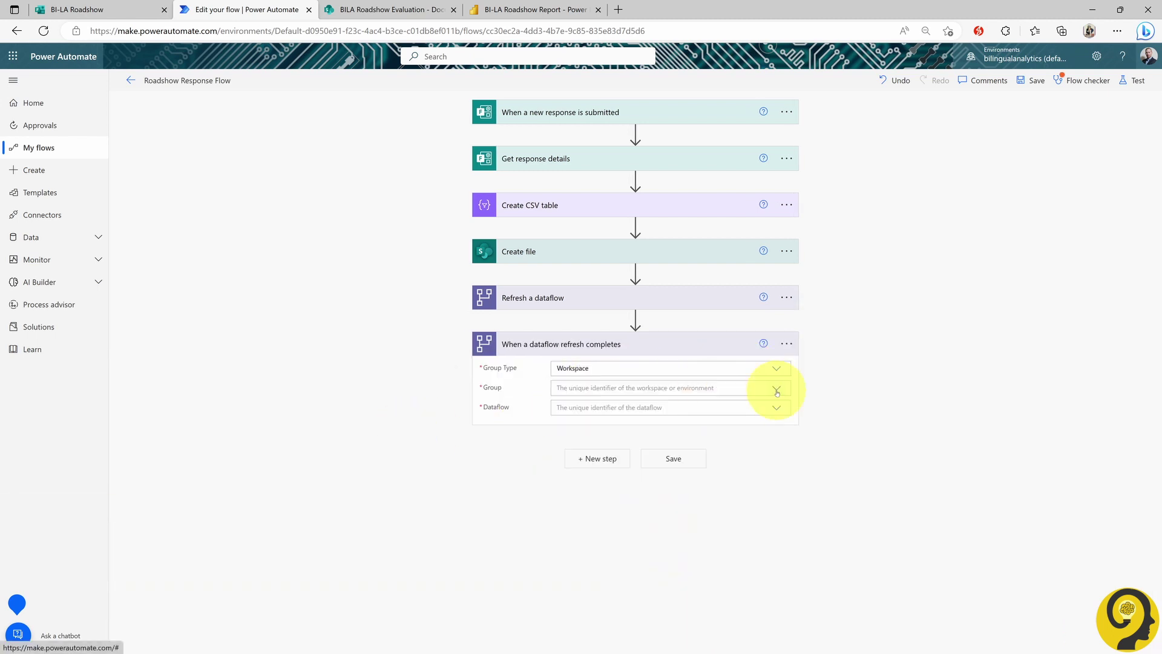
pyautogui.click(776, 387)
pyautogui.scroll(-5, 668, 485)
pyautogui.click(776, 408)
pyautogui.click(662, 426)
# - Add a Condition step below the refresh-completes trigger
pyautogui.click(597, 459)
pyautogui.click(509, 474)
pyautogui.click(514, 353)
pyautogui.click(542, 424)
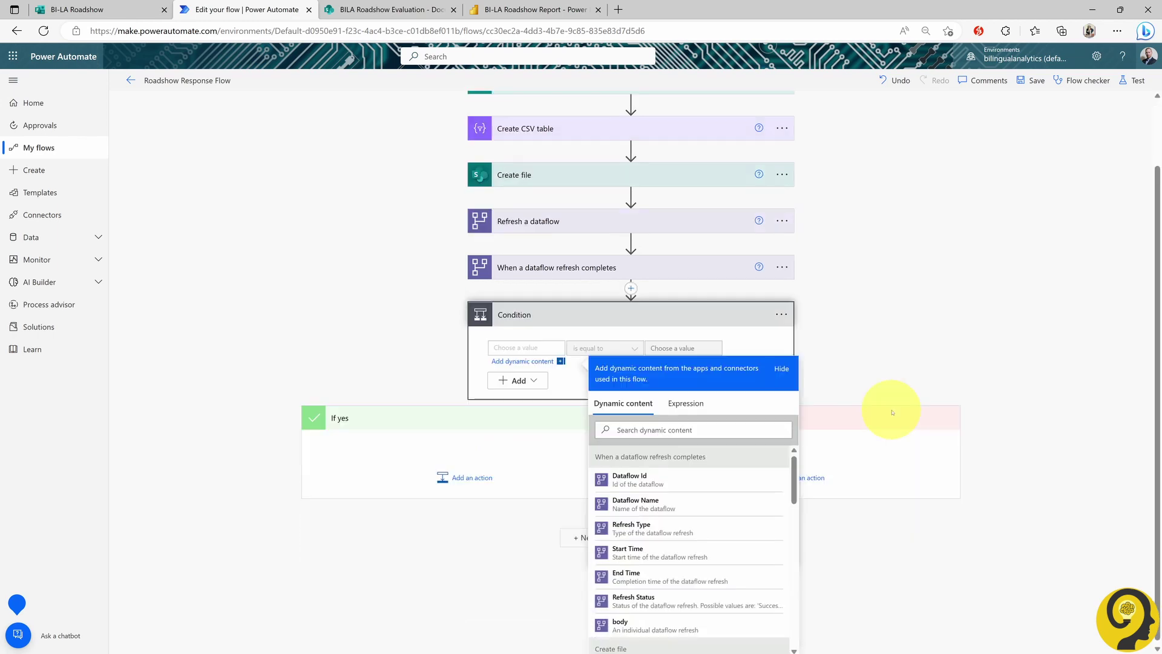
# - Compare Refresh Status to Success, and in If yes refresh the BI-LA Roadshow Report dataset
pyautogui.click(721, 520)
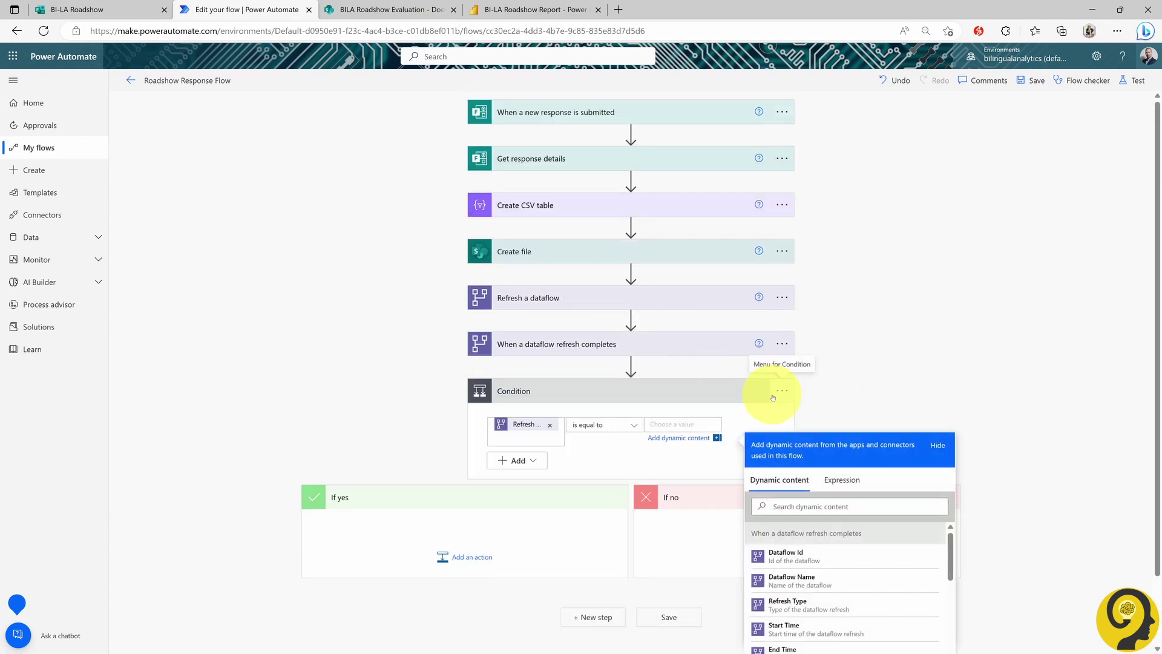
pyautogui.click(461, 555)
pyautogui.write('power bi')
pyautogui.click(334, 301)
pyautogui.write('refres')
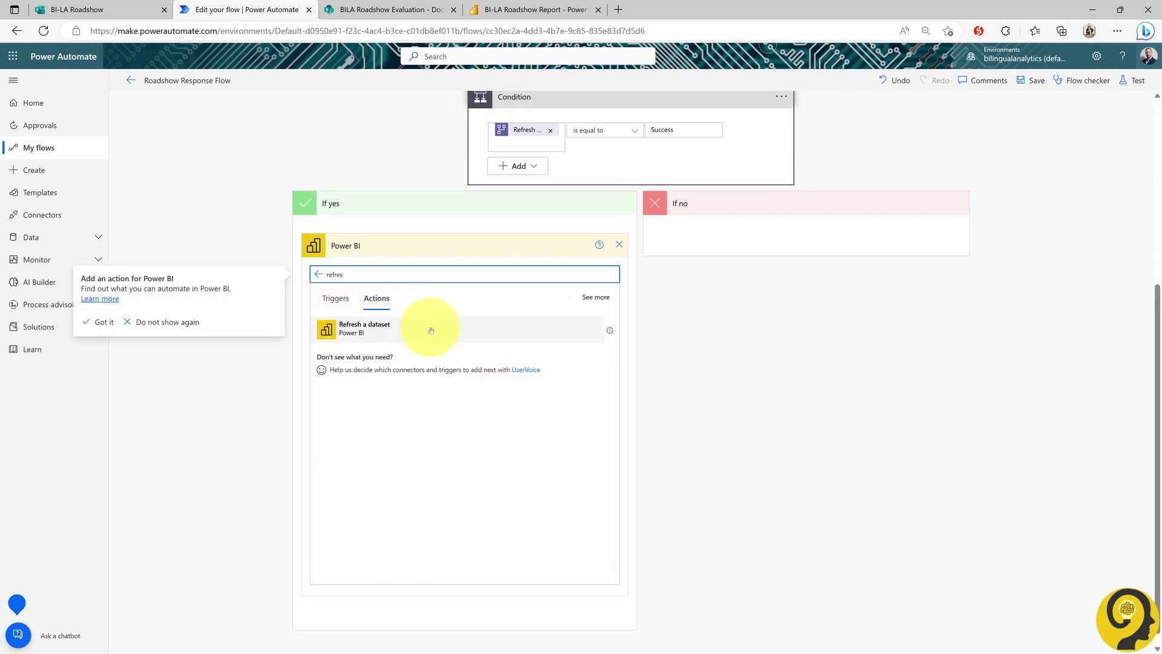
pyautogui.click(431, 330)
pyautogui.click(596, 491)
pyautogui.scroll(-5, 533, 549)
pyautogui.scroll(-3, 533, 549)
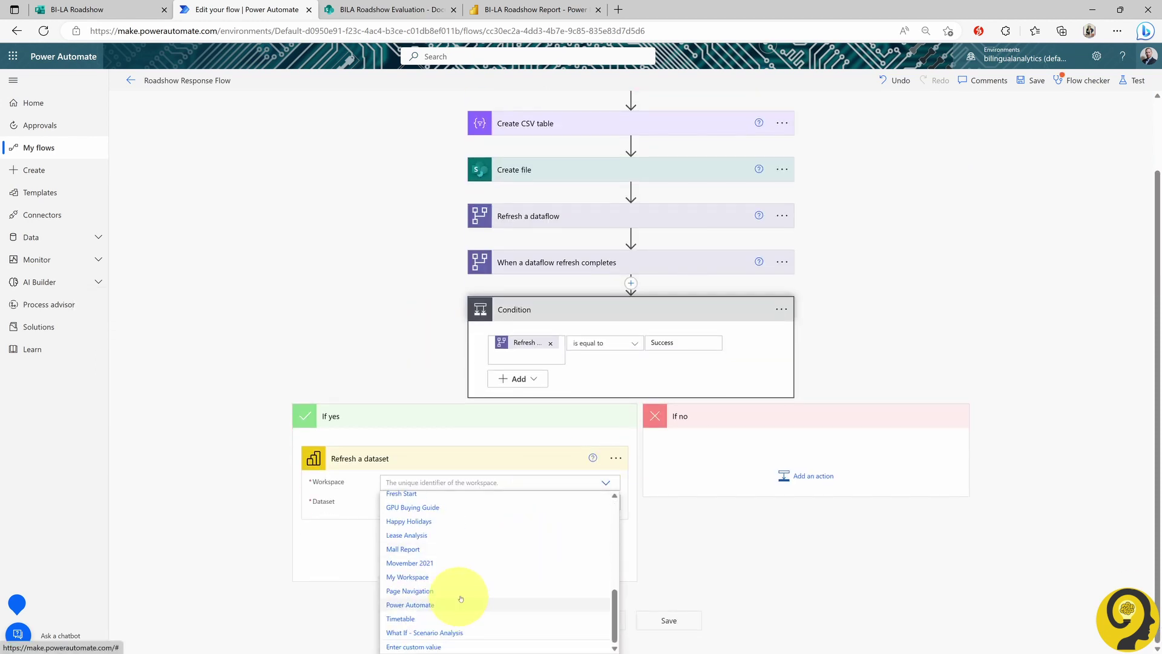
pyautogui.click(456, 594)
pyautogui.click(608, 516)
pyautogui.click(428, 532)
# - In If yes, post a Flow bot chat success message to the chosen recipient
pyautogui.click(471, 576)
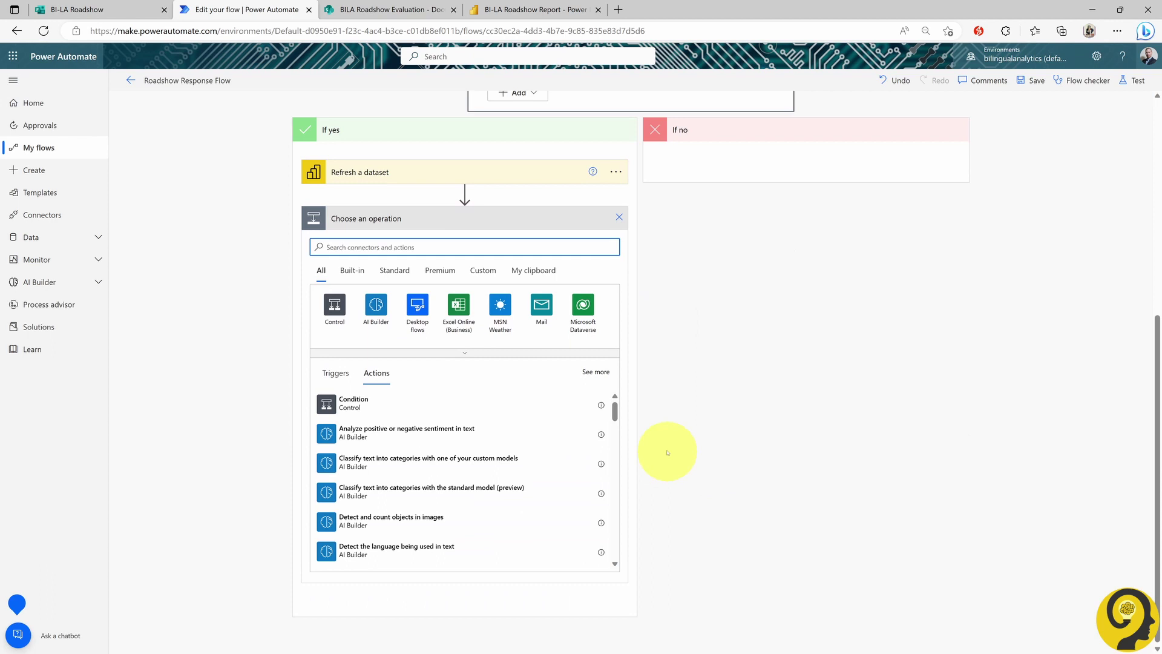
pyautogui.write('post message')
pyautogui.click(428, 394)
pyautogui.click(605, 518)
pyautogui.click(442, 548)
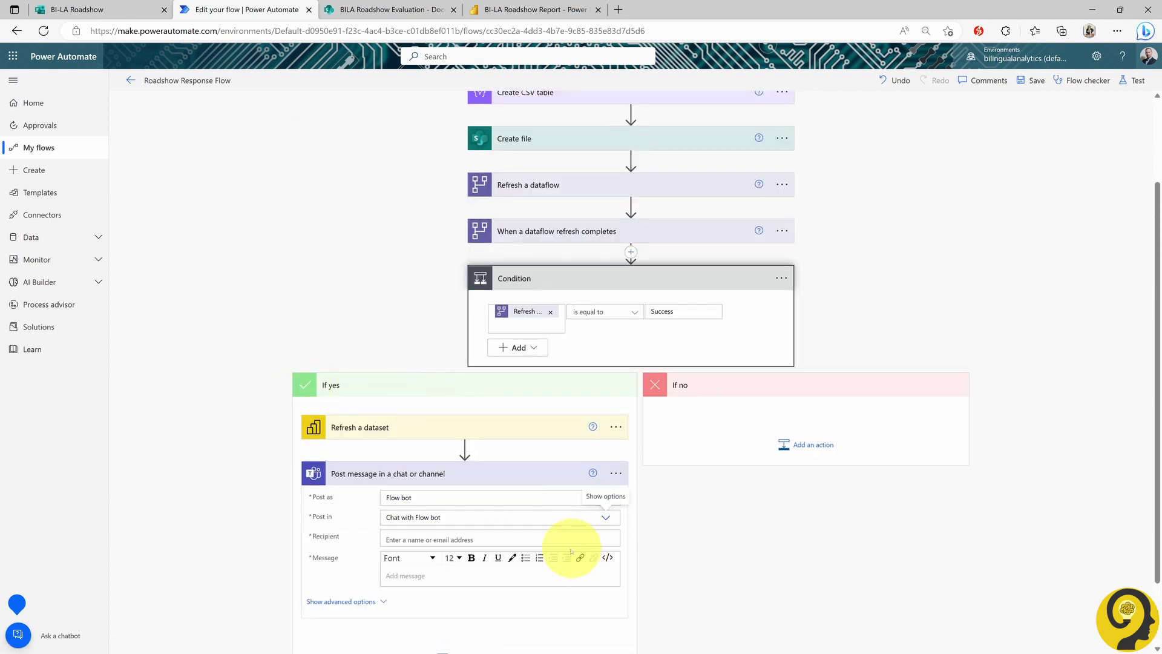
pyautogui.click(575, 540)
pyautogui.write('roland')
pyautogui.click(474, 462)
pyautogui.click(511, 436)
pyautogui.write('Hey,')
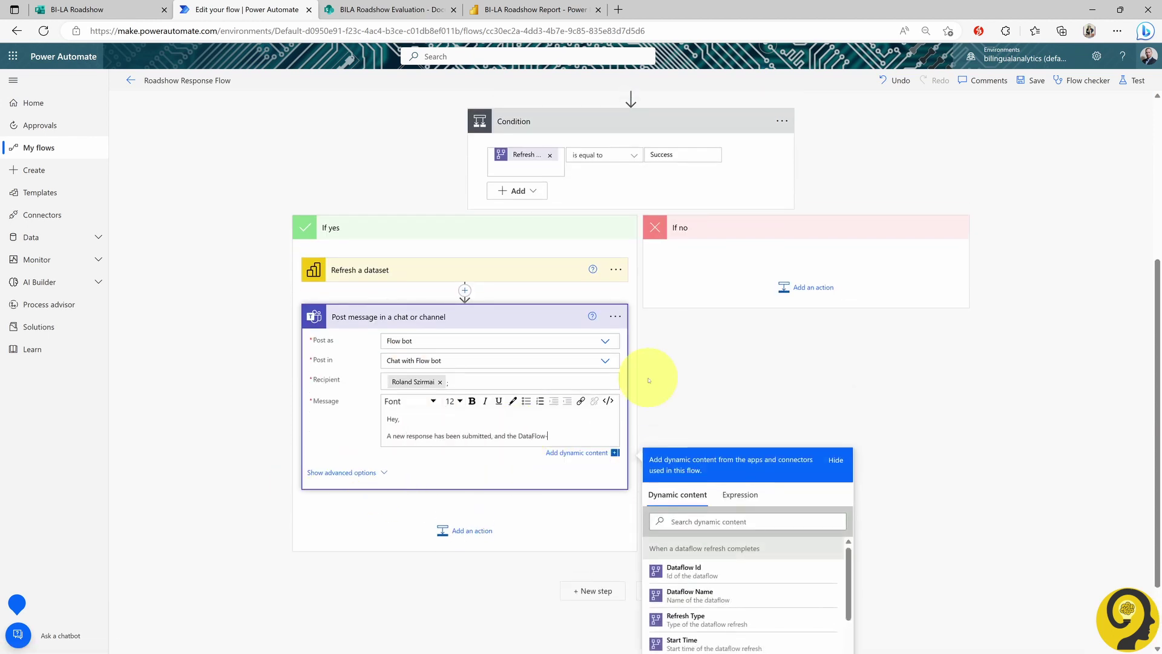
pyautogui.write('ed!')
pyautogui.press('Return')
pyautogui.write('Have a G')
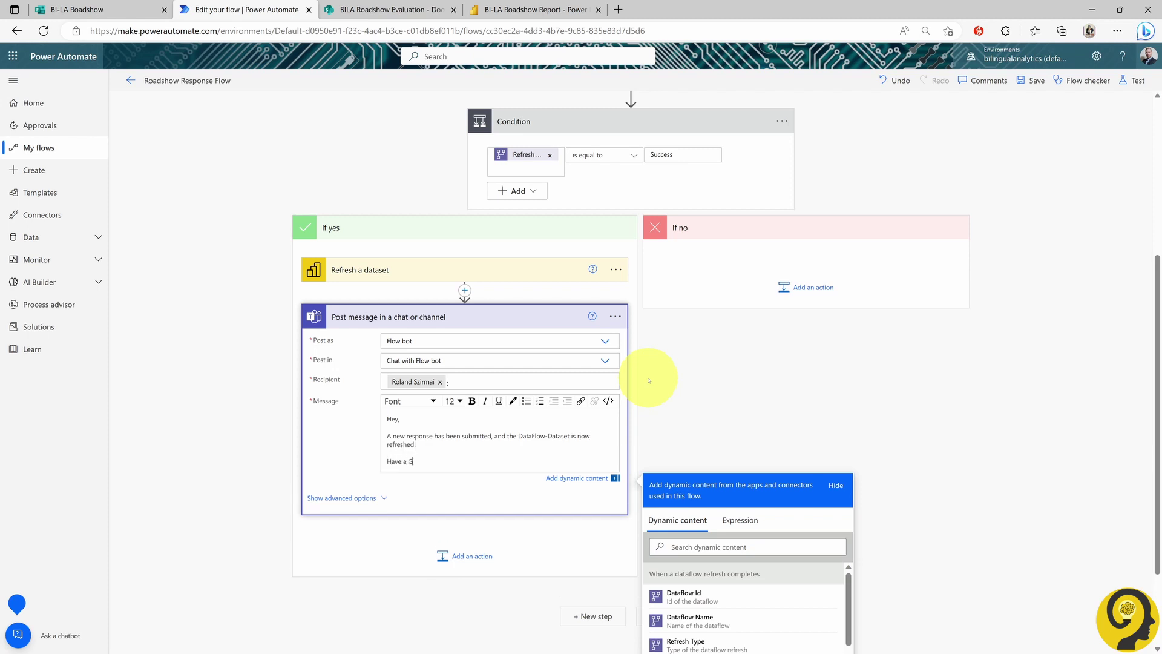
# - In If no, post a Flow bot chat message reporting a problem with the DataFlow
pyautogui.click(805, 291)
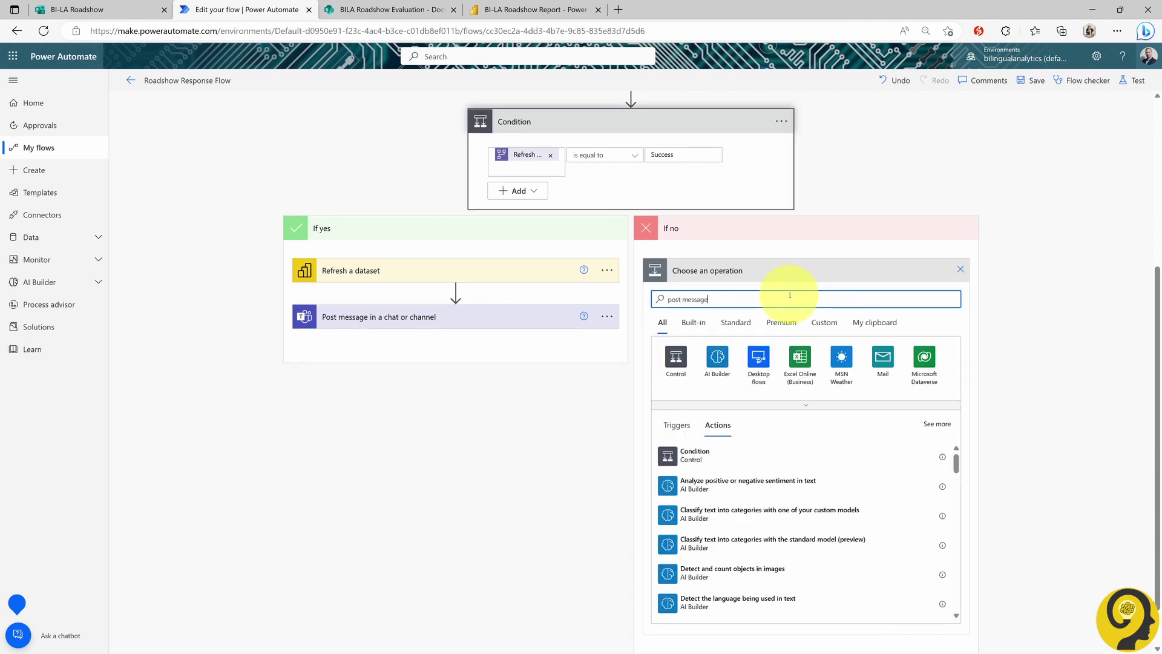
pyautogui.write('post message')
pyautogui.click(767, 452)
pyautogui.click(896, 516)
pyautogui.click(814, 548)
pyautogui.scroll(-2, 1033, 384)
pyautogui.click(768, 457)
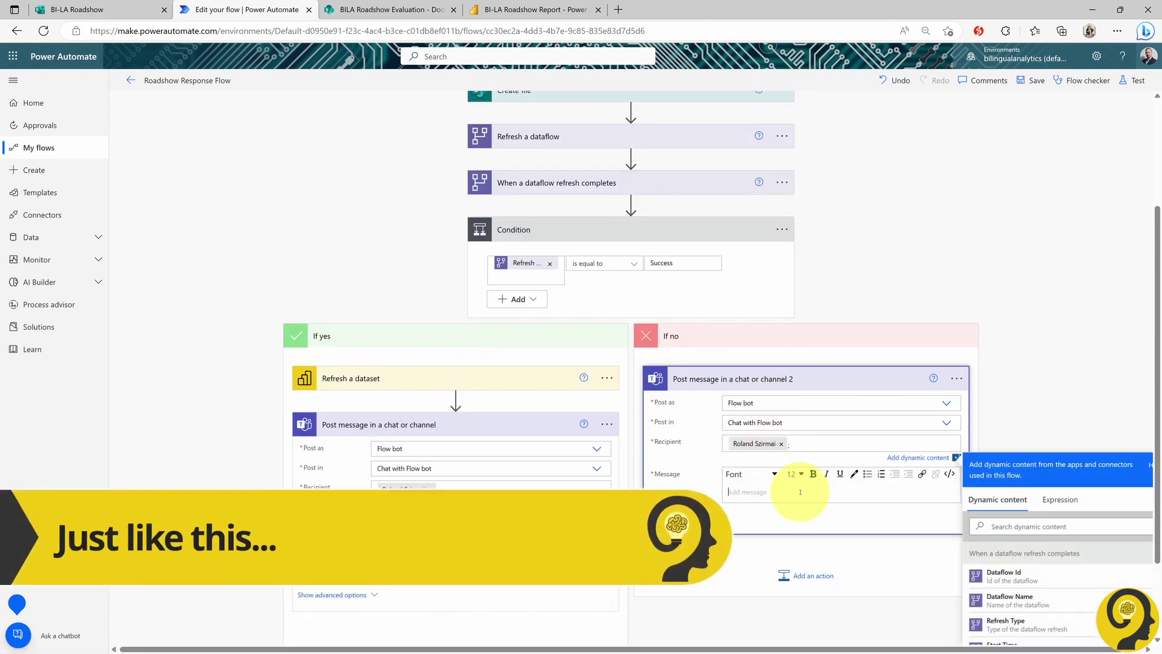
pyautogui.scroll(-3, 792, 493)
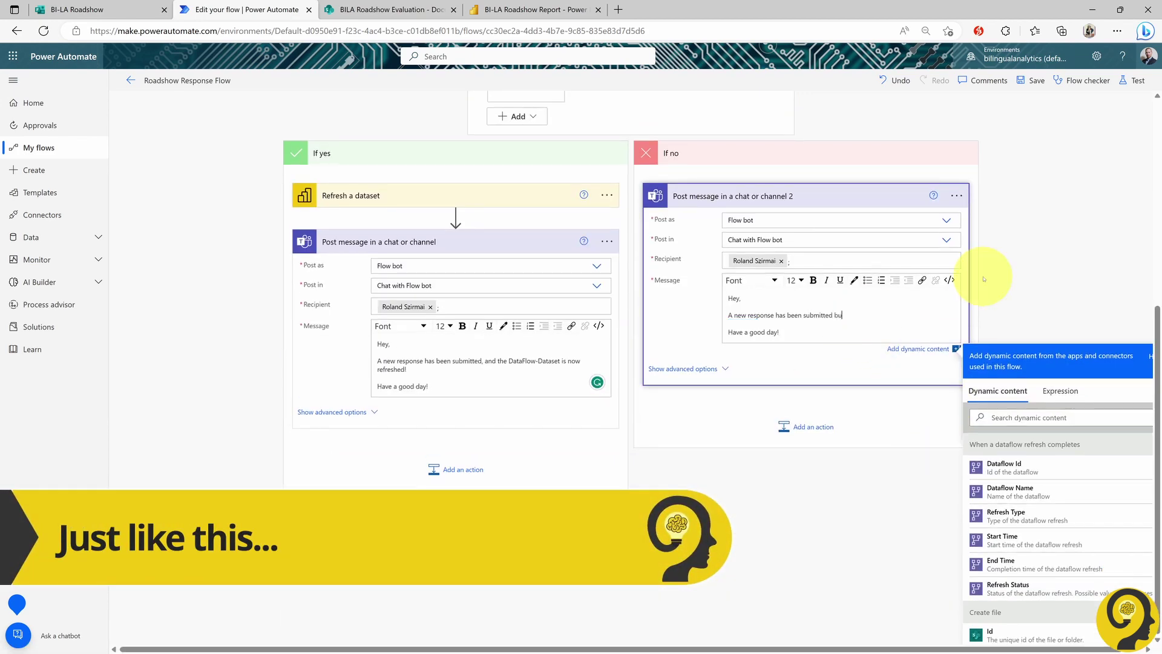
pyautogui.write('the DataFlow-Dataset.')
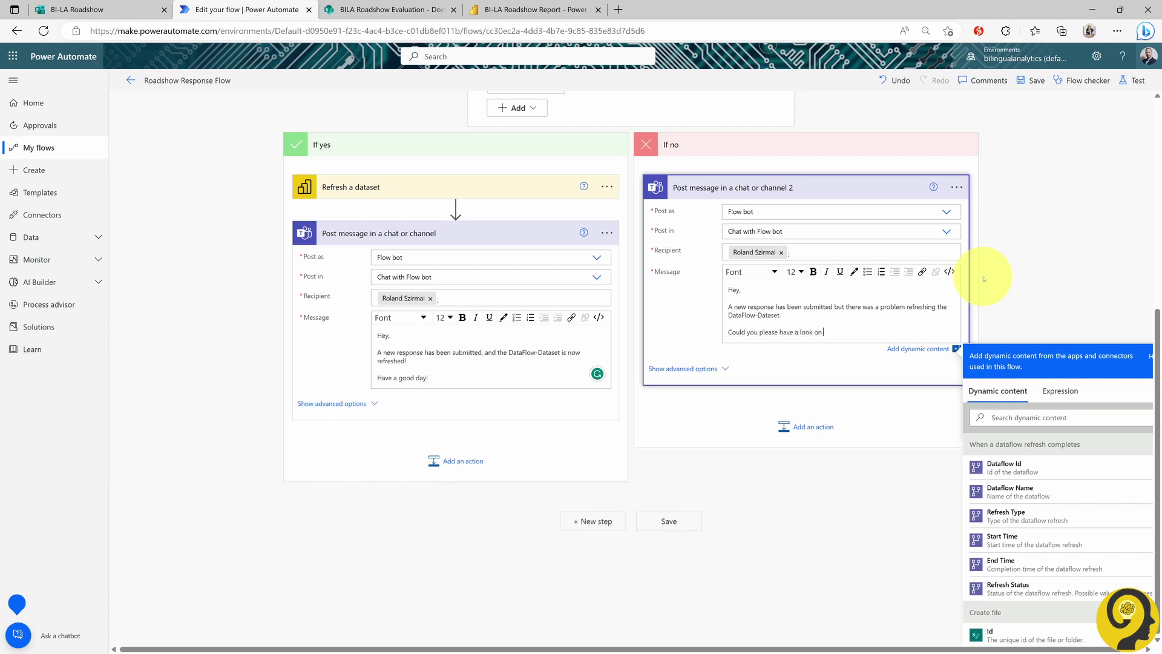
pyautogui.write(' it?')
pyautogui.press('Return')
pyautogui.write('Than')
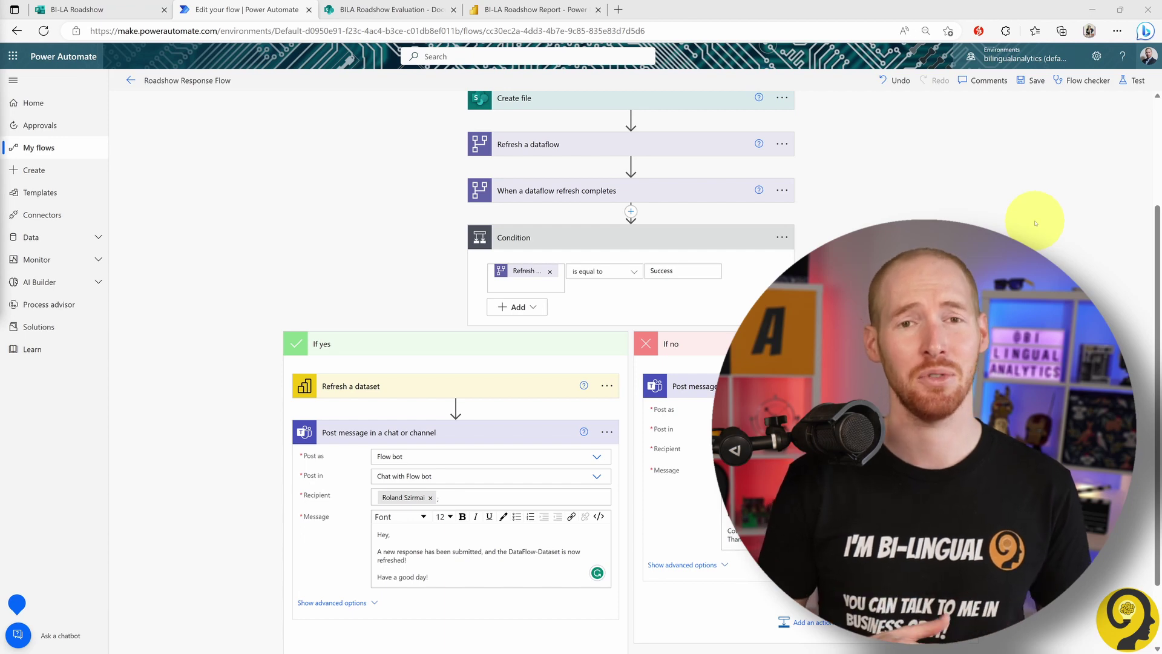
pyautogui.scroll(3, 1035, 223)
# - Expand and review each flow step from the form trigger through Refresh a dataset
pyautogui.click(640, 112)
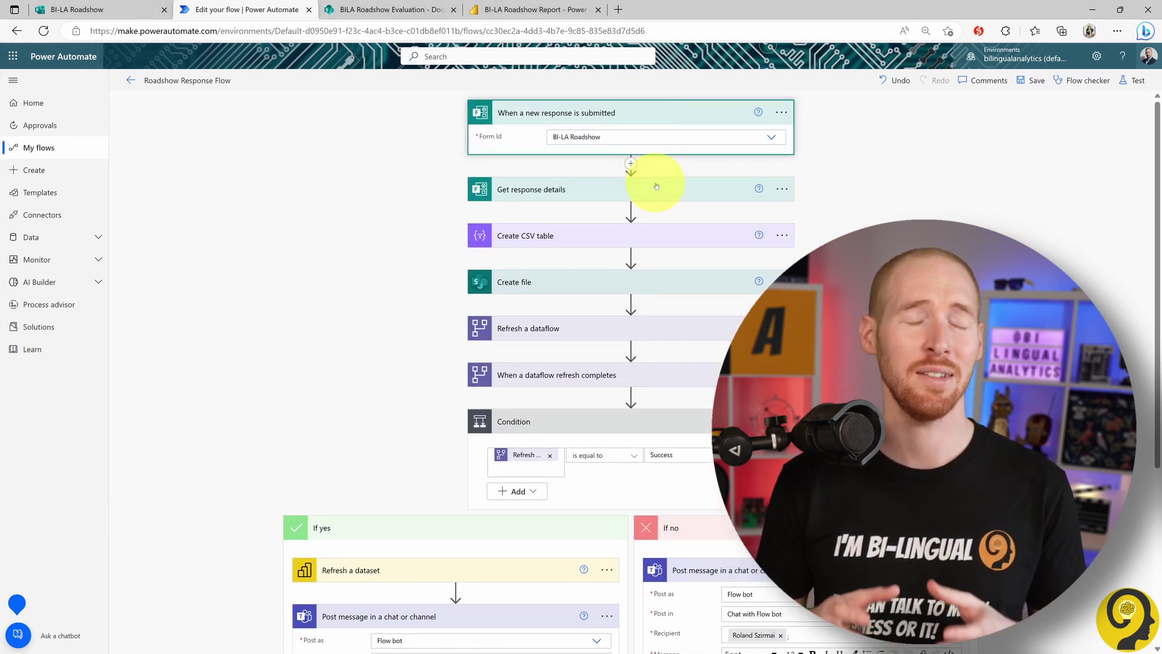
pyautogui.click(656, 183)
pyautogui.click(643, 290)
pyautogui.scroll(-4, 544, 272)
pyautogui.click(533, 257)
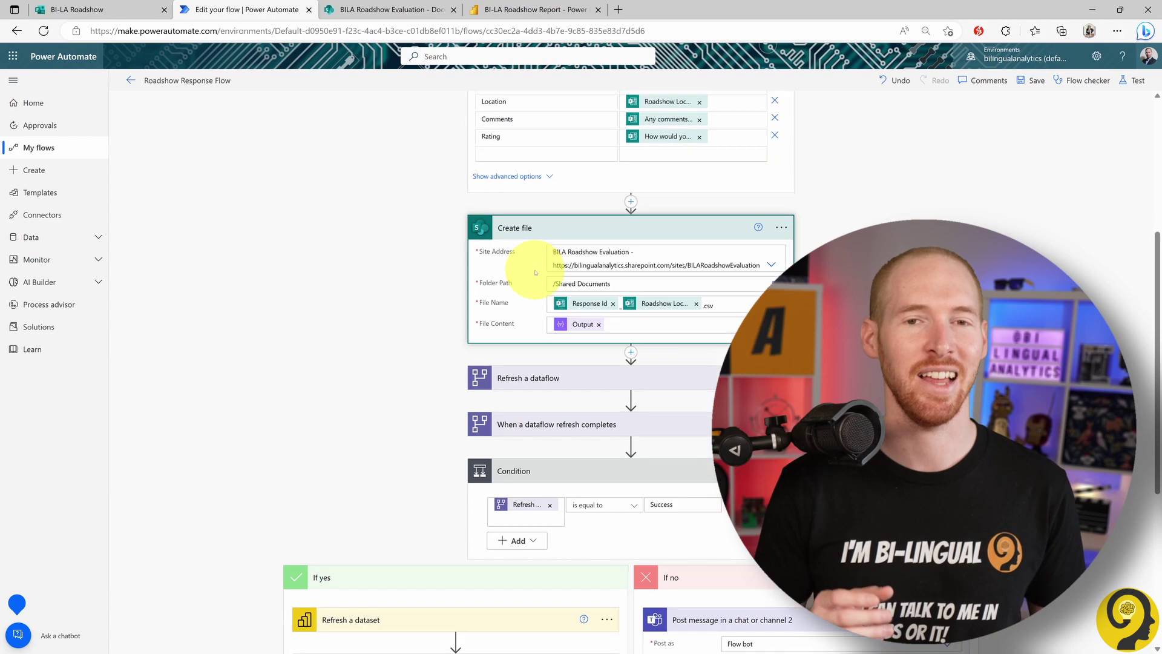
pyautogui.scroll(-2, 519, 234)
pyautogui.click(519, 234)
pyautogui.scroll(-2, 531, 345)
pyautogui.click(531, 345)
pyautogui.scroll(-3, 404, 317)
pyautogui.scroll(-2, 404, 318)
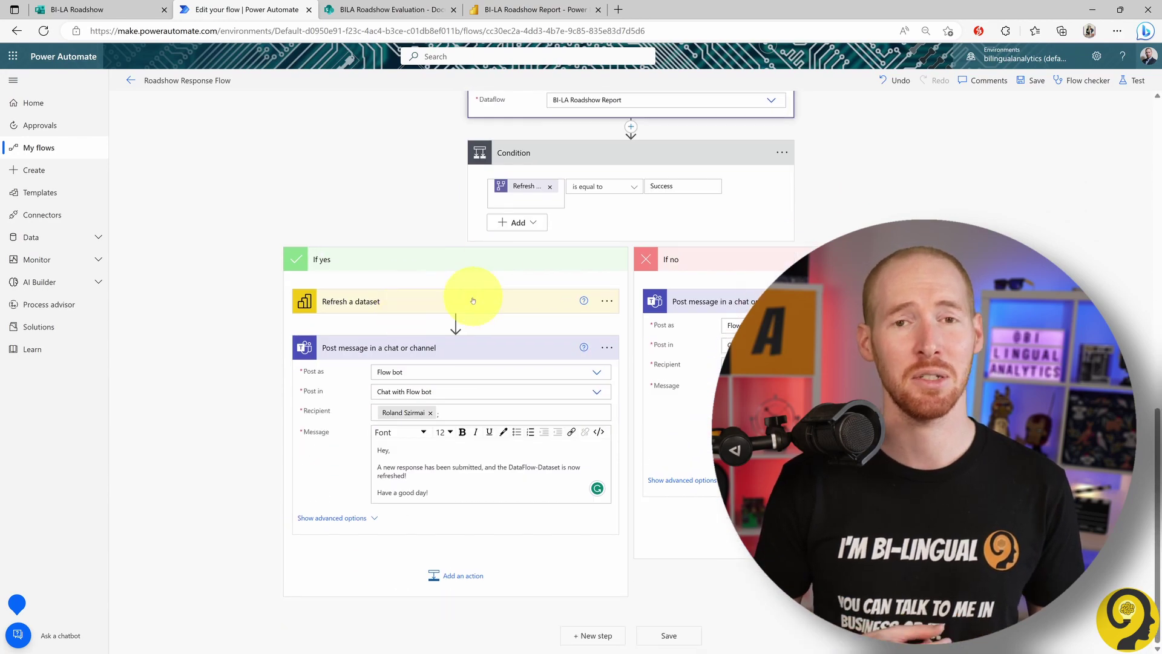
pyautogui.click(465, 298)
pyautogui.scroll(5, 376, 213)
pyautogui.scroll(6, 379, 219)
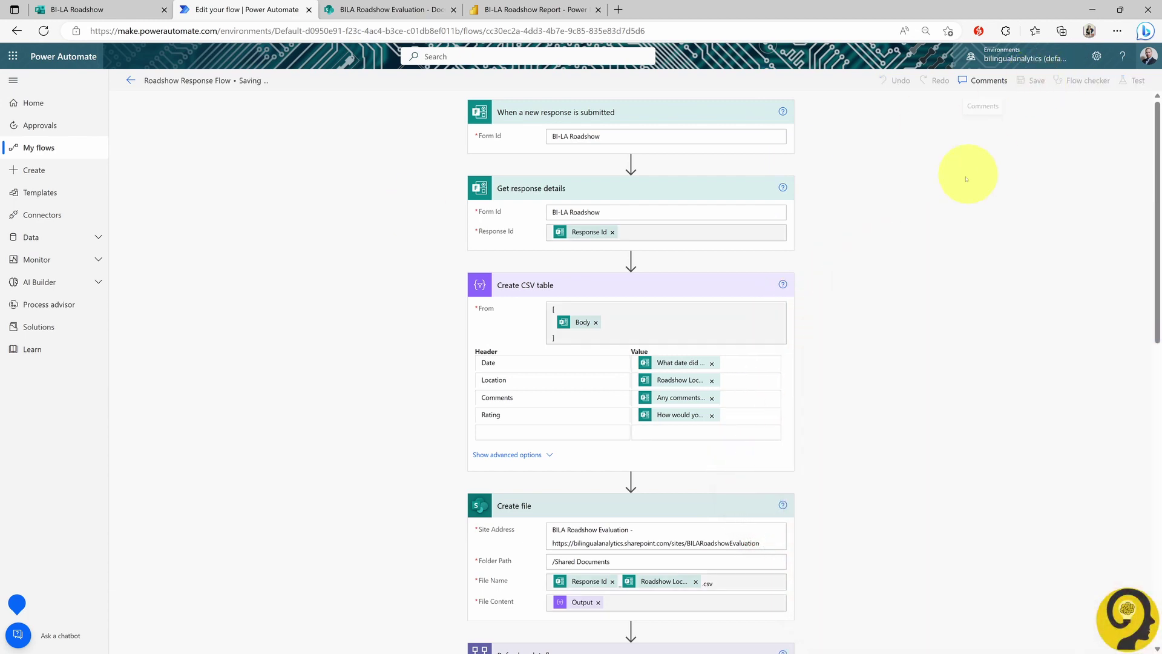
# - Check the saved flow's test options, then go back to the BI-LA Roadshow form
pyautogui.click(1134, 80)
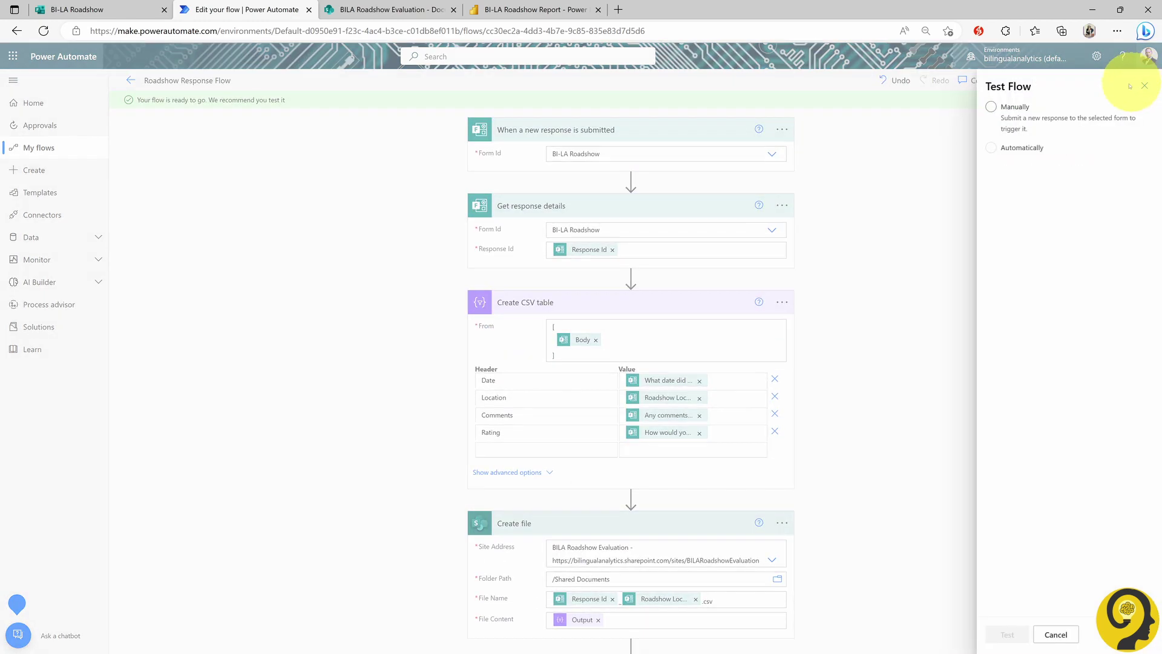
pyautogui.click(1055, 634)
pyautogui.click(90, 10)
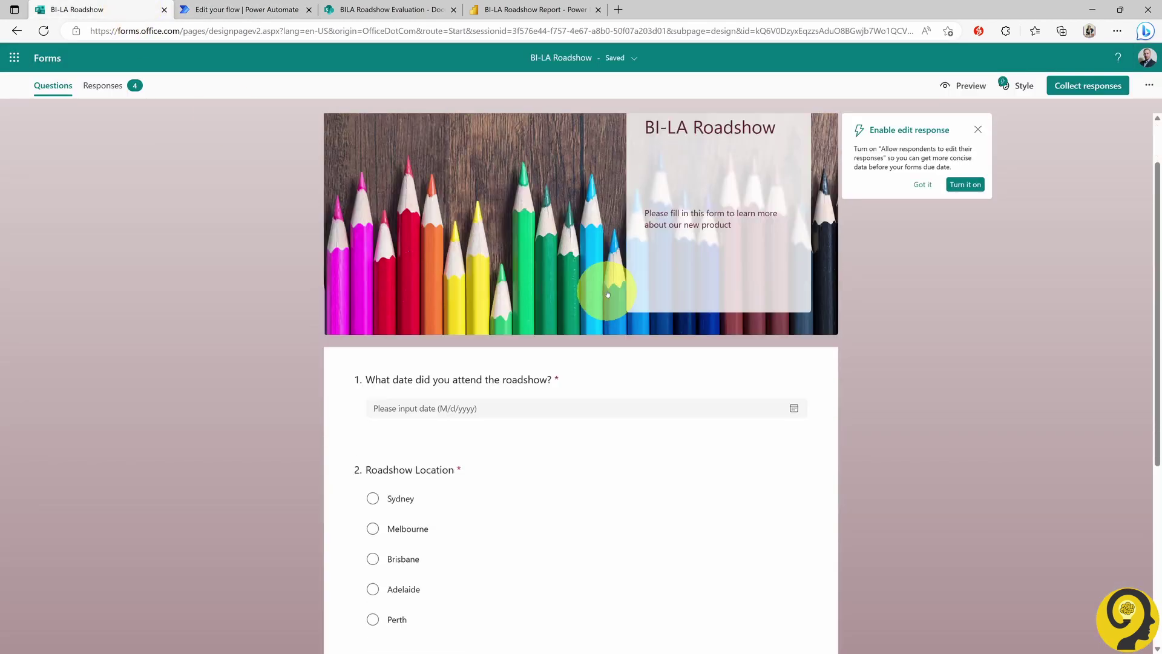